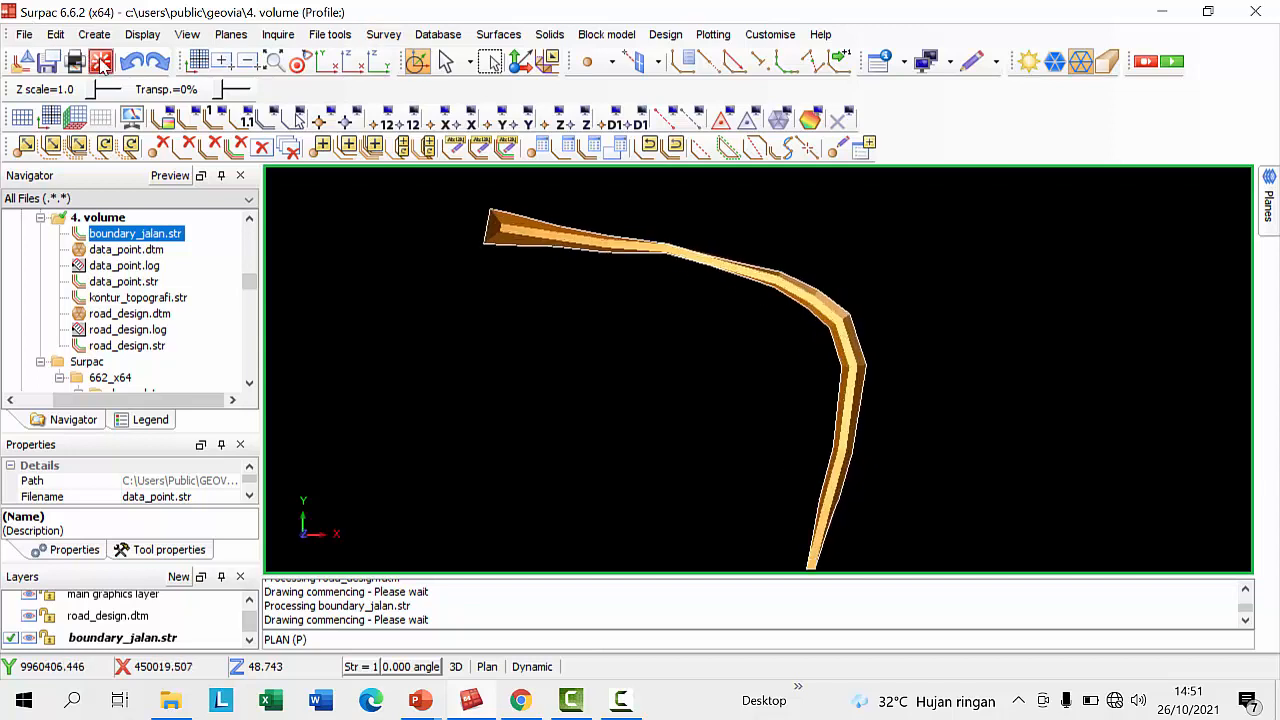
# Clear the graphics and load road_design.dtm, boundary_jalan.str and data_point.dtm together into the viewport
pyautogui.click(424, 68)
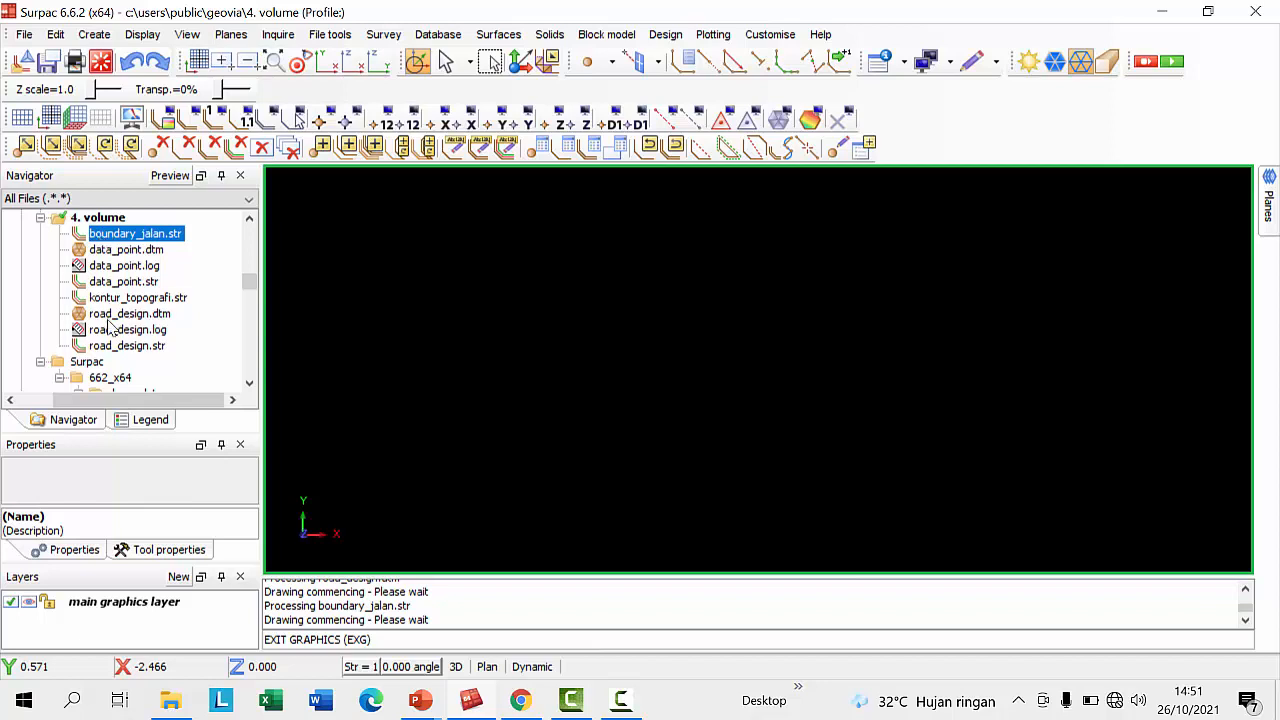
pyautogui.moveTo(118, 314); pyautogui.dragTo(654, 345)
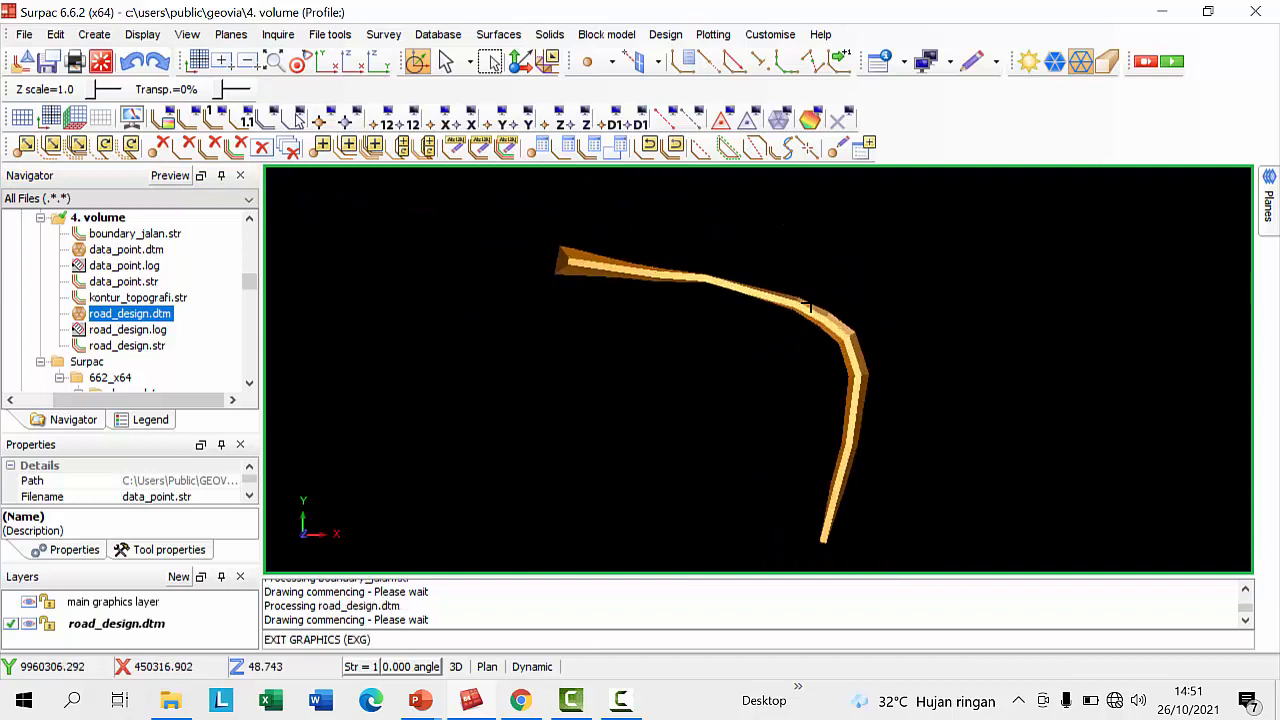
pyautogui.moveTo(138, 235); pyautogui.dragTo(986, 346)
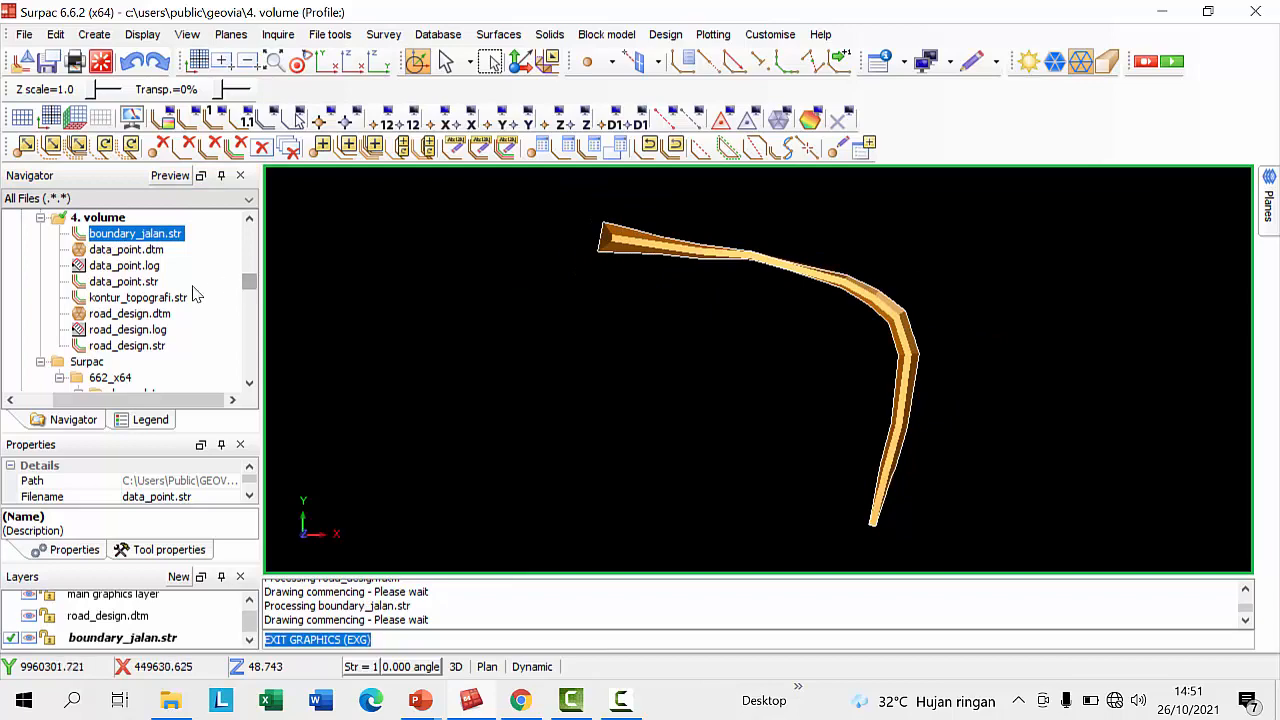
pyautogui.moveTo(117, 253); pyautogui.dragTo(715, 312)
pyautogui.scroll(3, 778, 317)
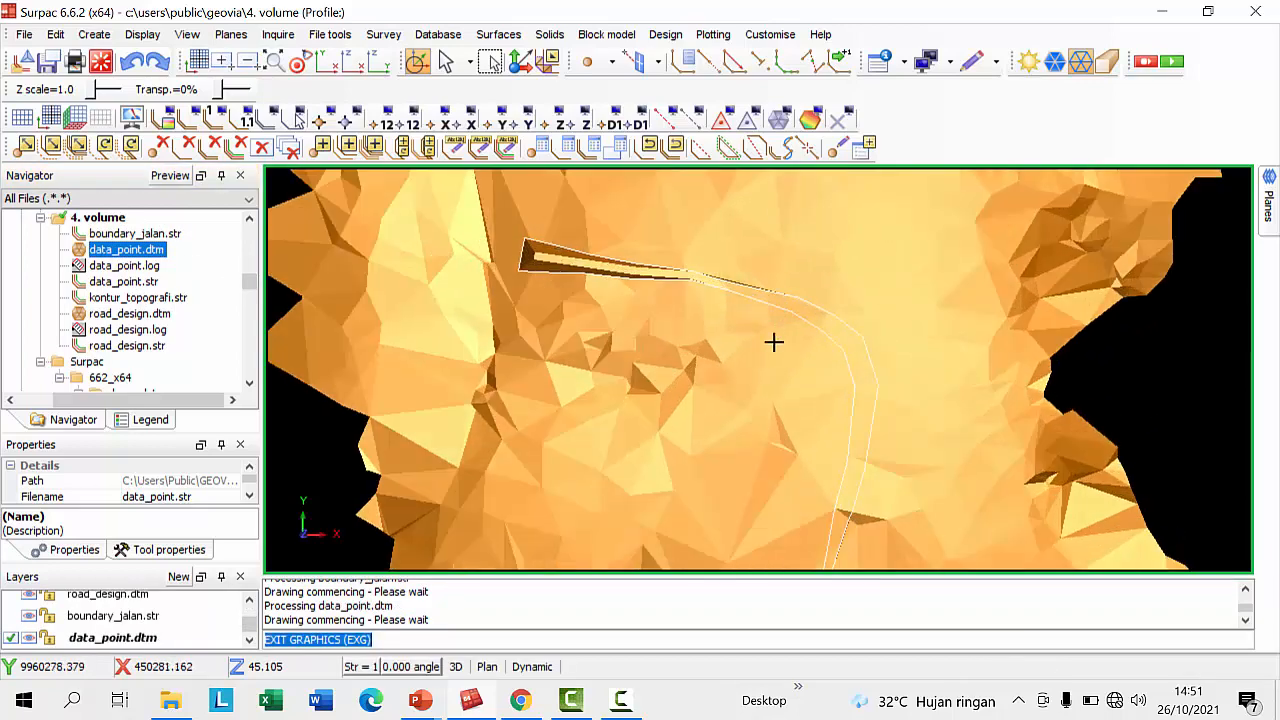
pyautogui.moveTo(741, 380); pyautogui.dragTo(831, 349, button='middle')
pyautogui.scroll(-2, 831, 349)
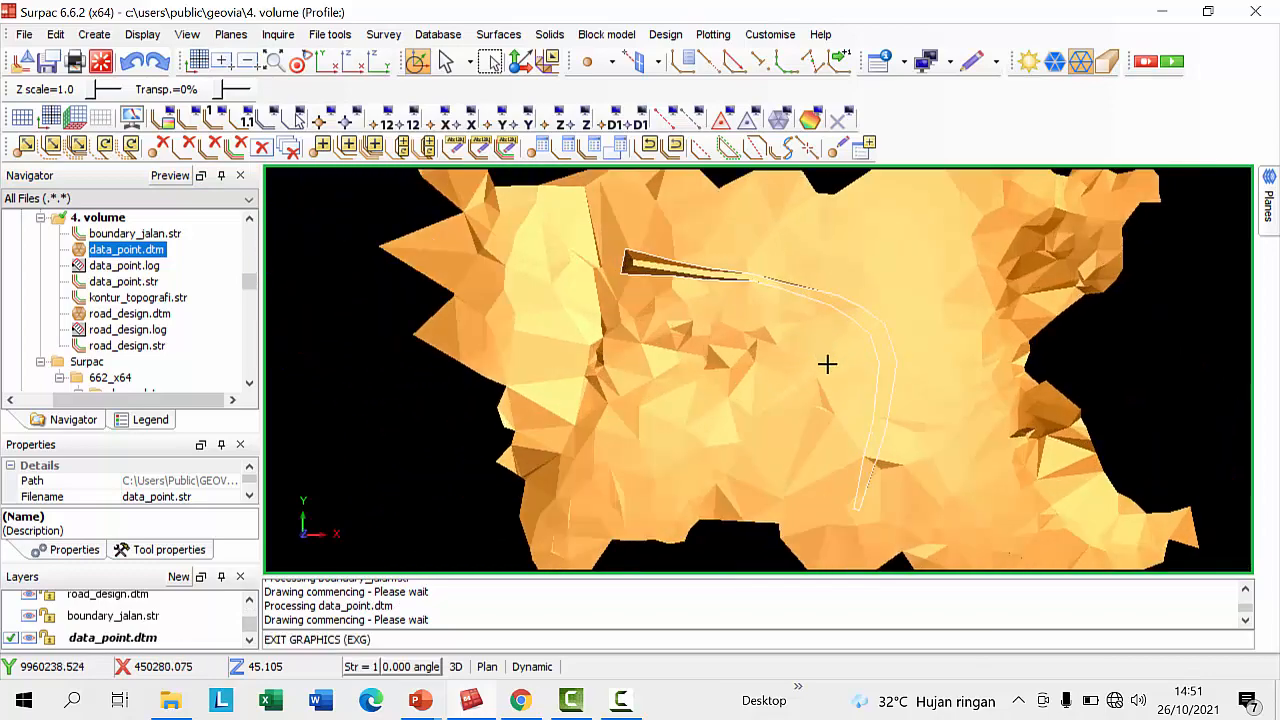
pyautogui.moveTo(826, 363)
pyautogui.mouseDown()
pyautogui.moveTo(914, 338)
pyautogui.moveTo(800, 323)
pyautogui.moveTo(866, 340)
pyautogui.mouseUp()
pyautogui.scroll(5, 877, 337)
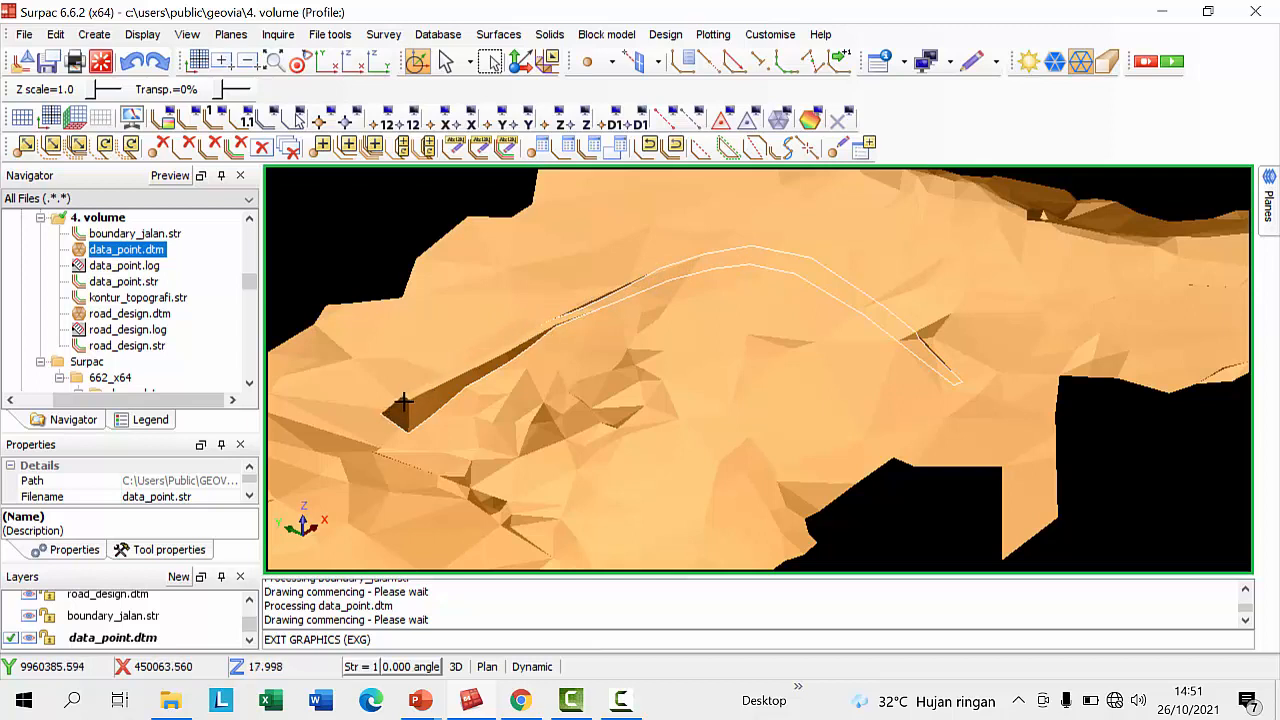
# Start a cut and fill volume calculation between DTMs with data_point.dtm as the first surface and road_design.dtm as the second
pyautogui.click(503, 36)
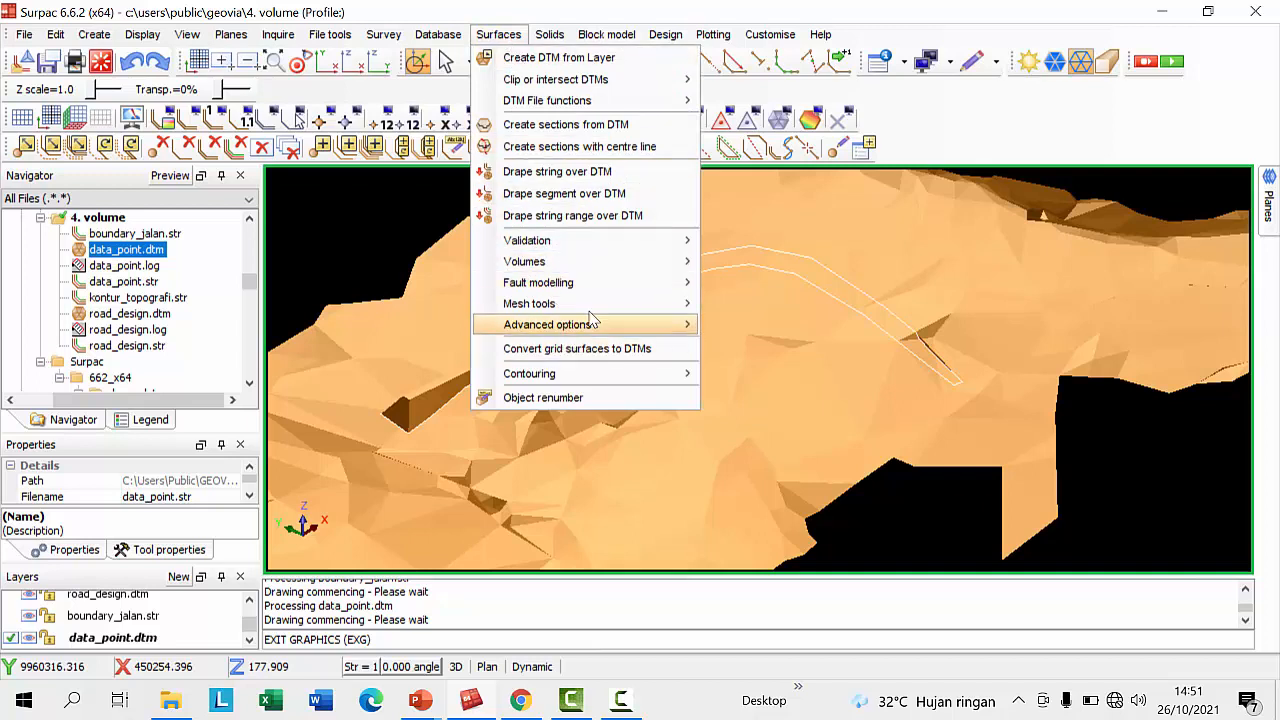
pyautogui.moveTo(615, 266)
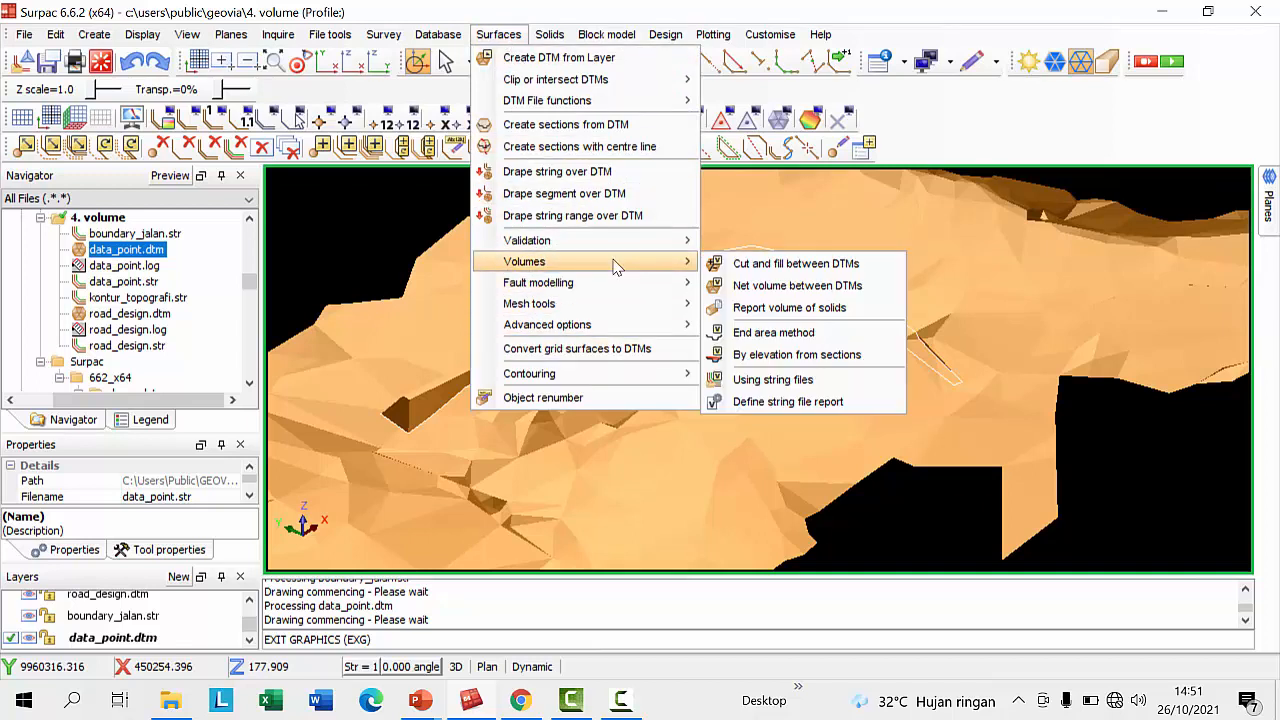
pyautogui.click(770, 271)
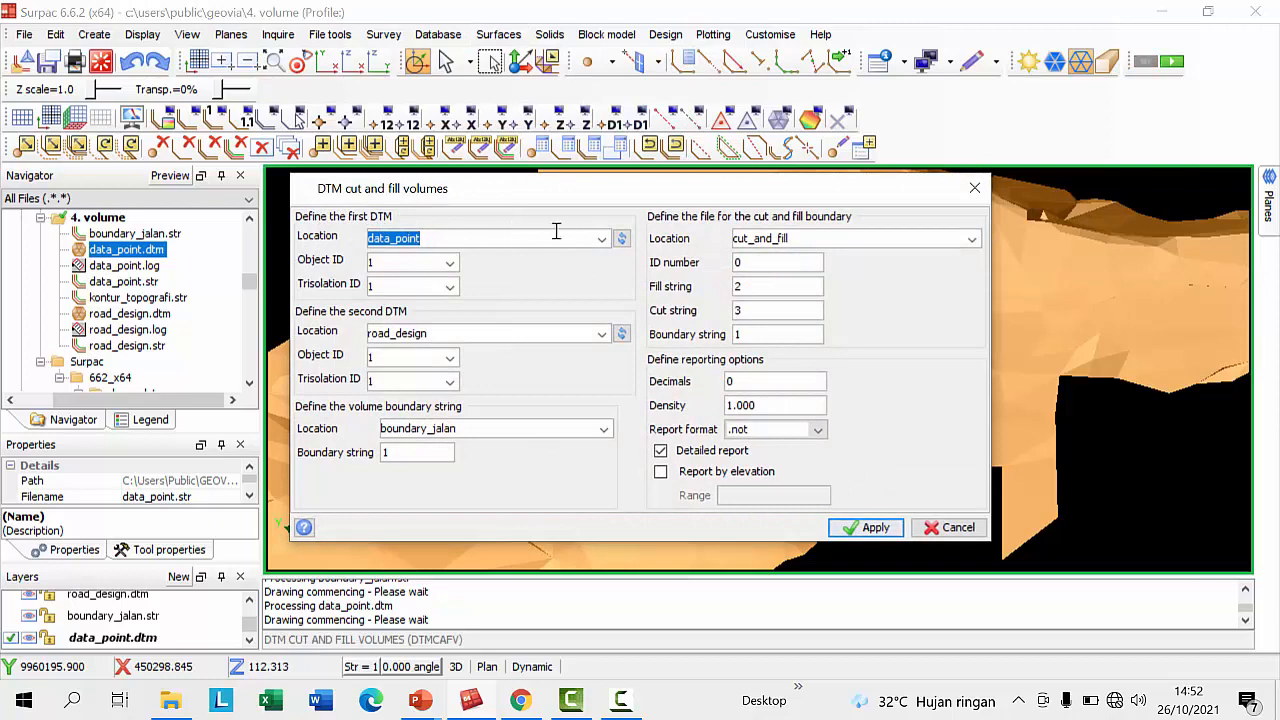
pyautogui.click(618, 238)
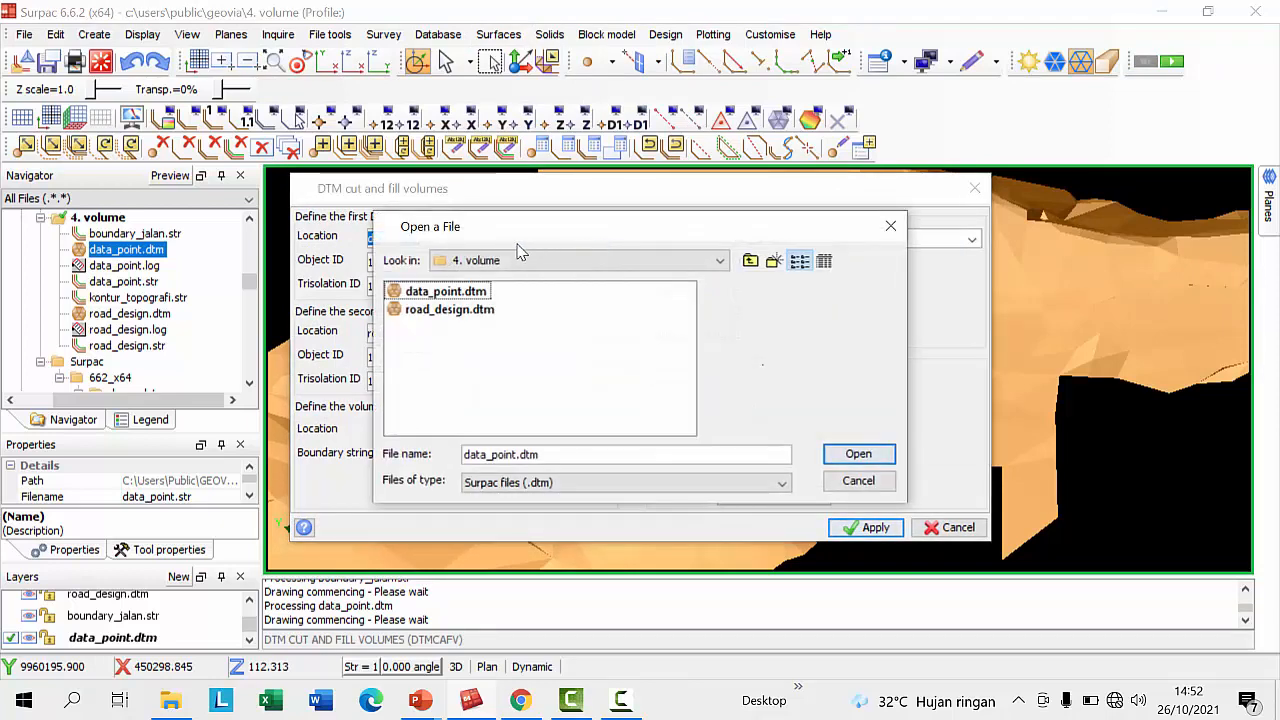
pyautogui.doubleClick(430, 292)
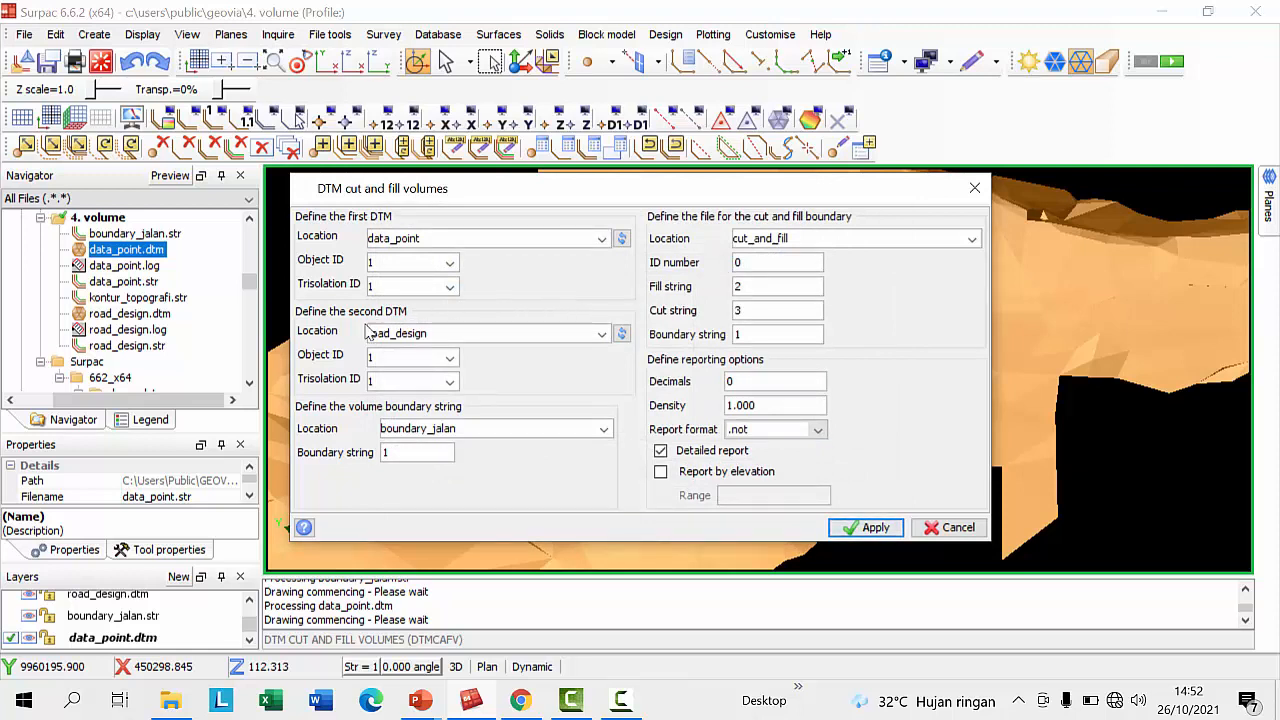
pyautogui.click(621, 333)
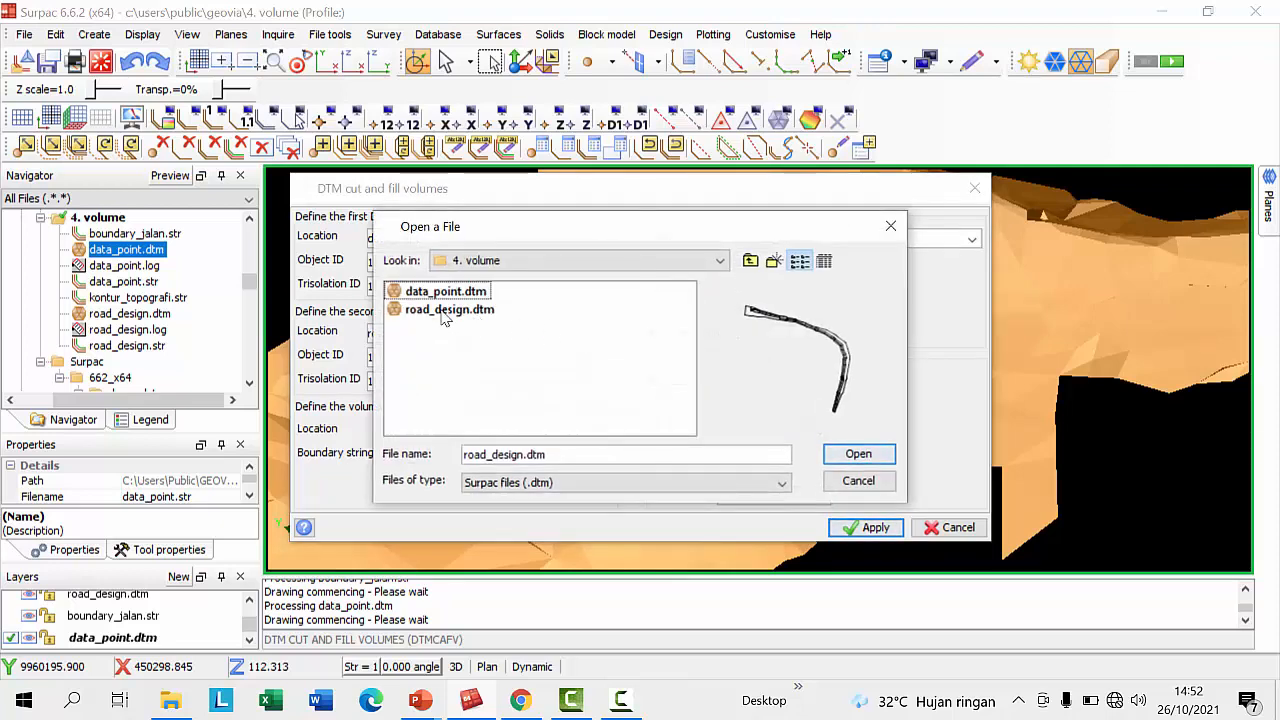
pyautogui.doubleClick(447, 310)
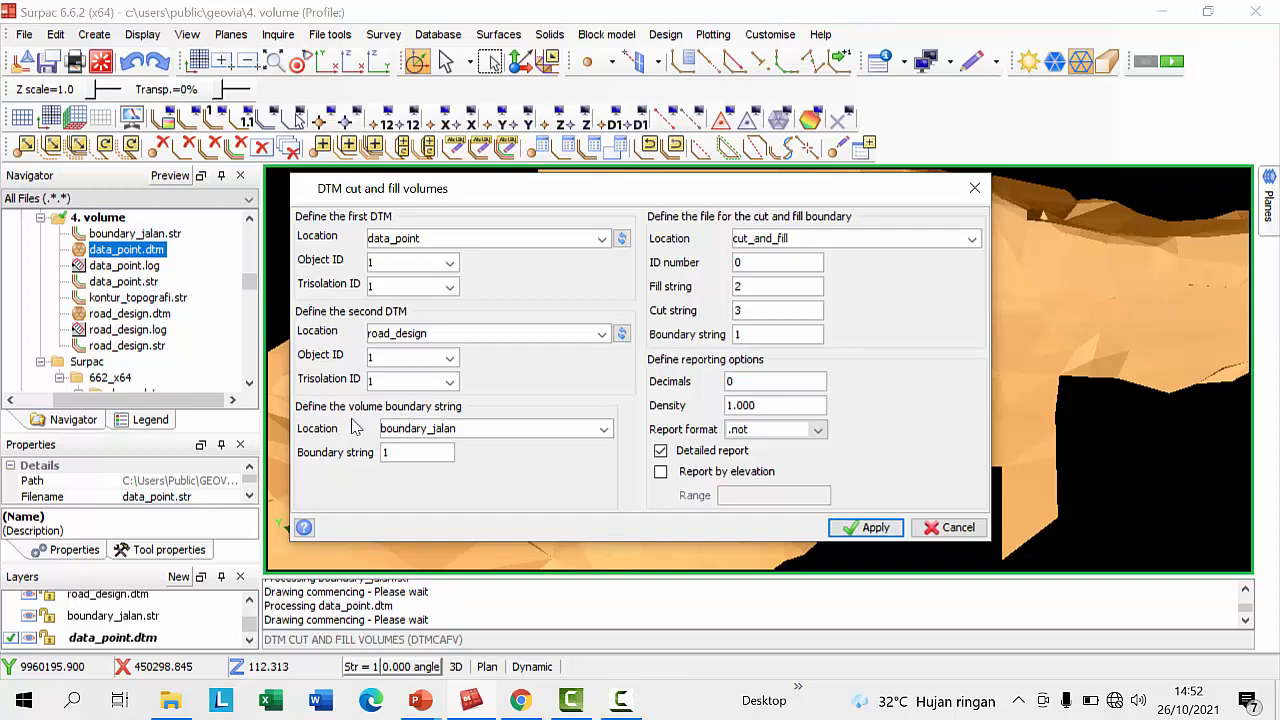
# Choose boundary_jalan.str as the volume boundary string and name the cut and fill output file volume_cut_and_fill
pyautogui.click(604, 428)
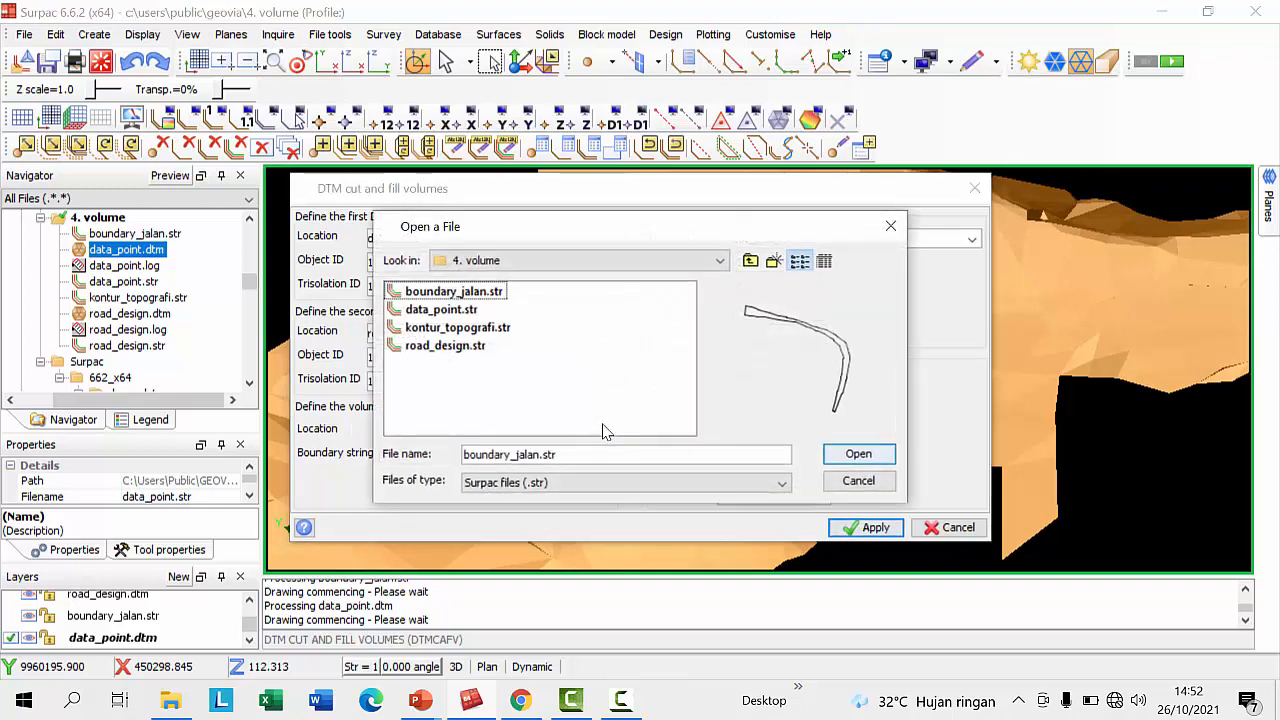
pyautogui.click(445, 292)
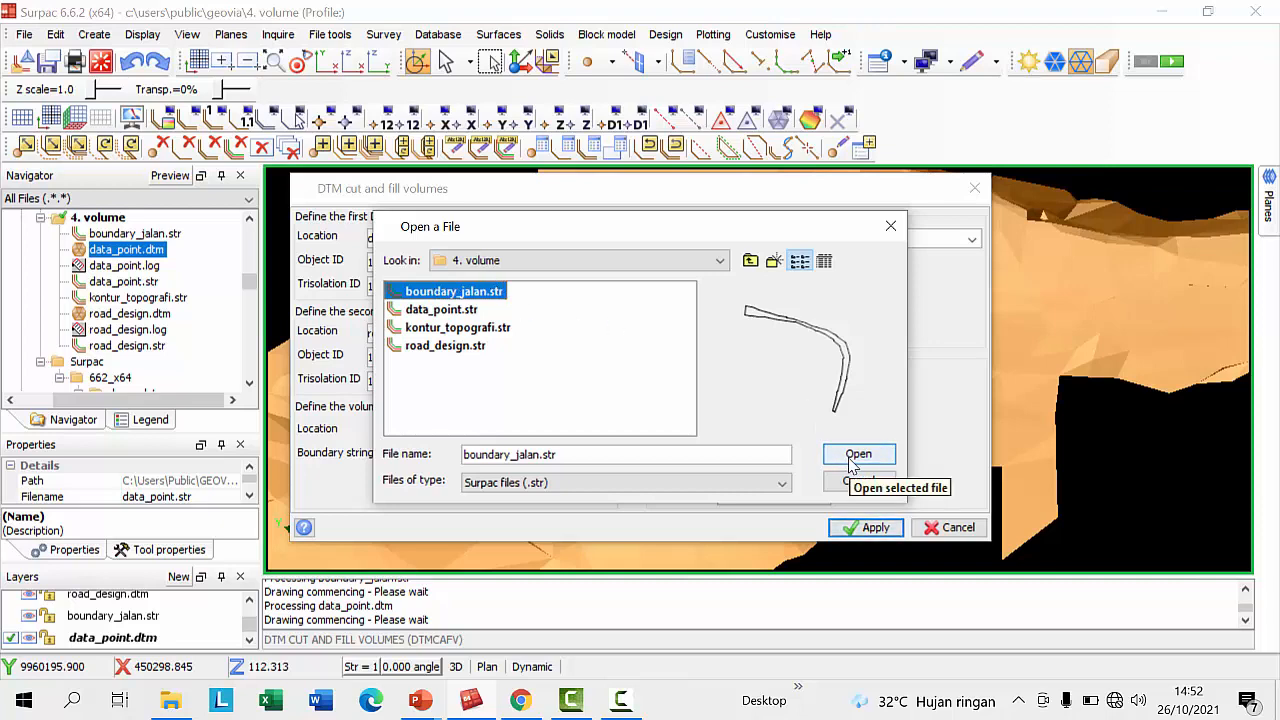
pyautogui.click(851, 457)
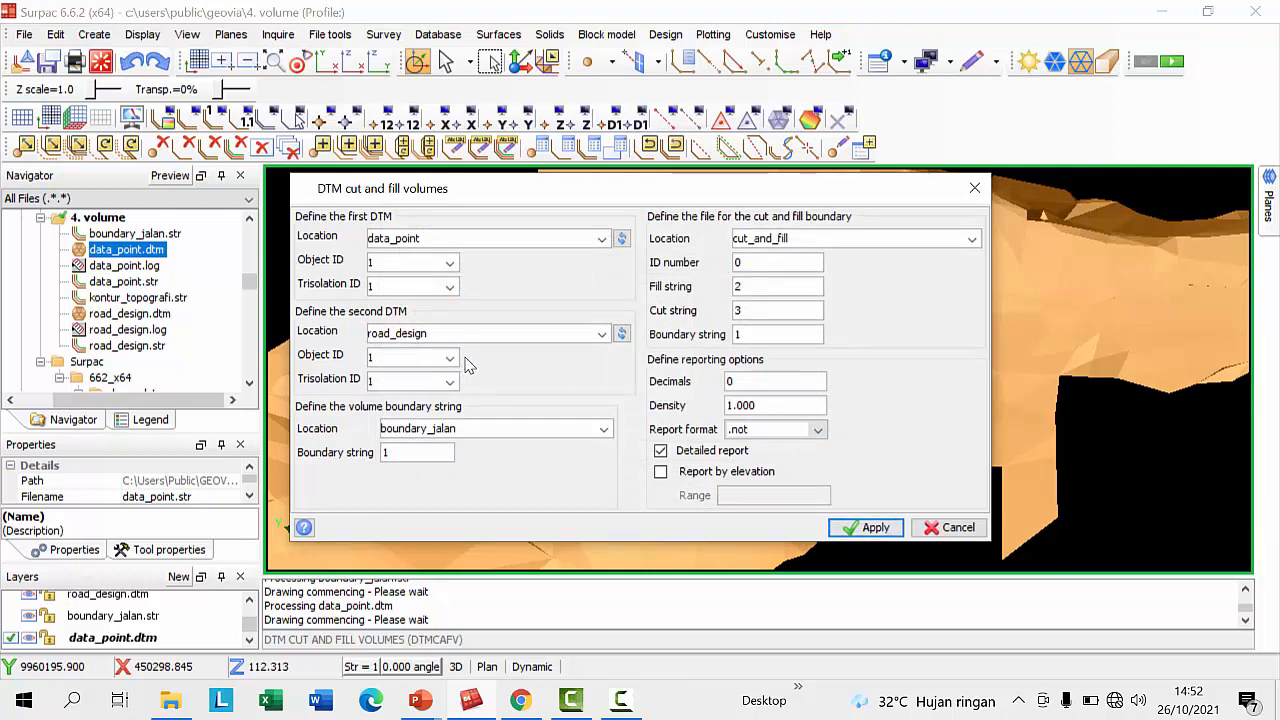
pyautogui.doubleClick(799, 238)
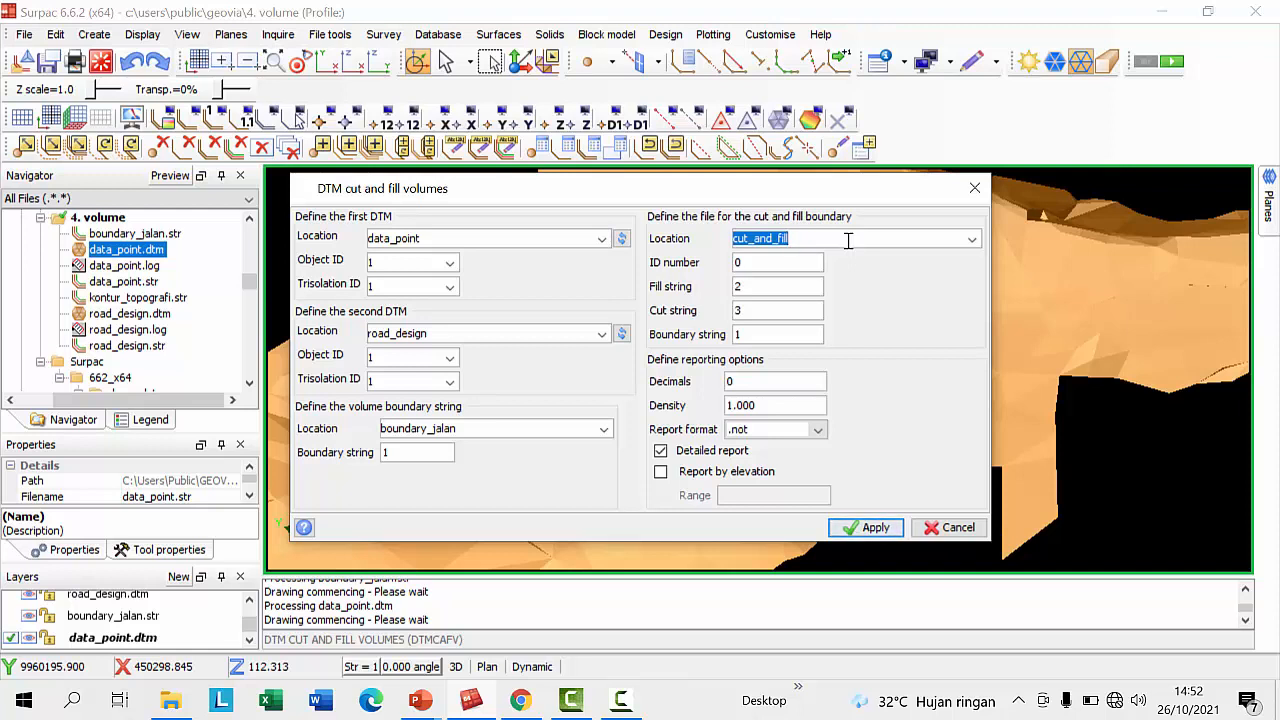
pyautogui.write('volume_')
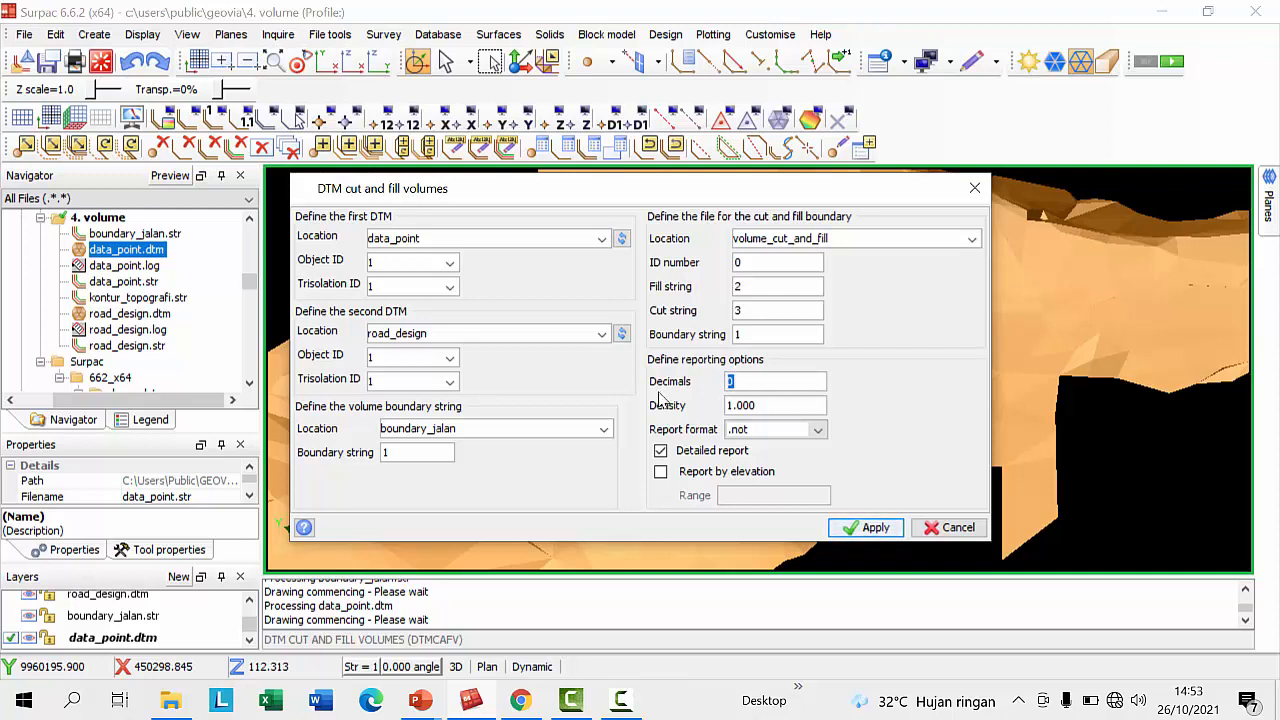
# Use 0 decimals, a density of 1.000 and the .not report format, and calculate the cut and fill volumes
pyautogui.click(754, 380)
pyautogui.moveTo(754, 380); pyautogui.dragTo(708, 380)
pyautogui.doubleClick(762, 405)
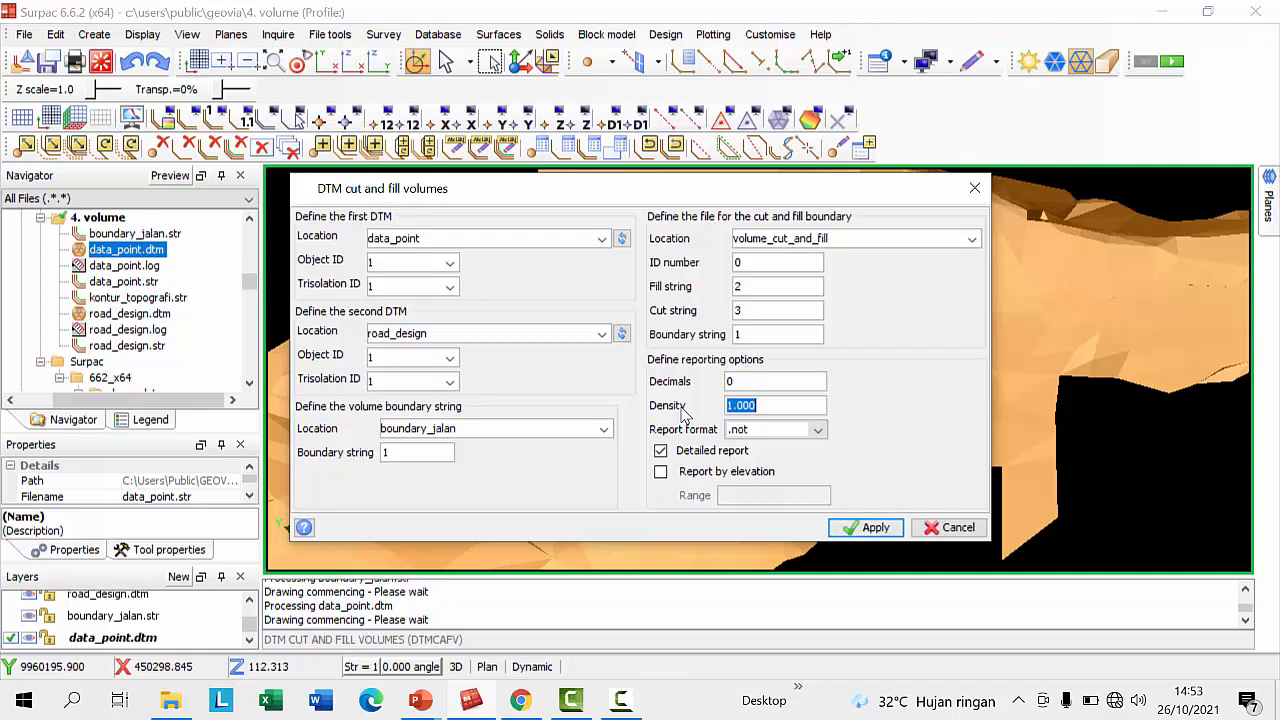
pyautogui.click(781, 407)
pyautogui.moveTo(756, 405); pyautogui.dragTo(711, 409)
pyautogui.click(817, 431)
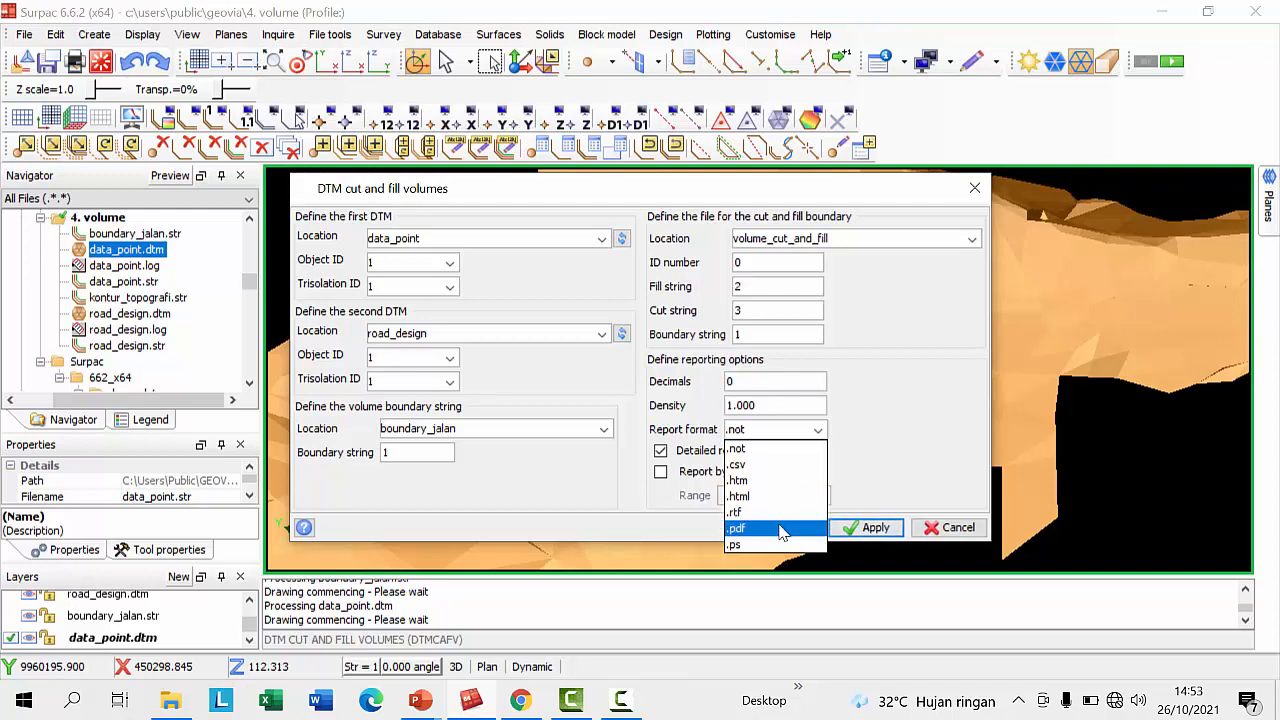
pyautogui.click(785, 459)
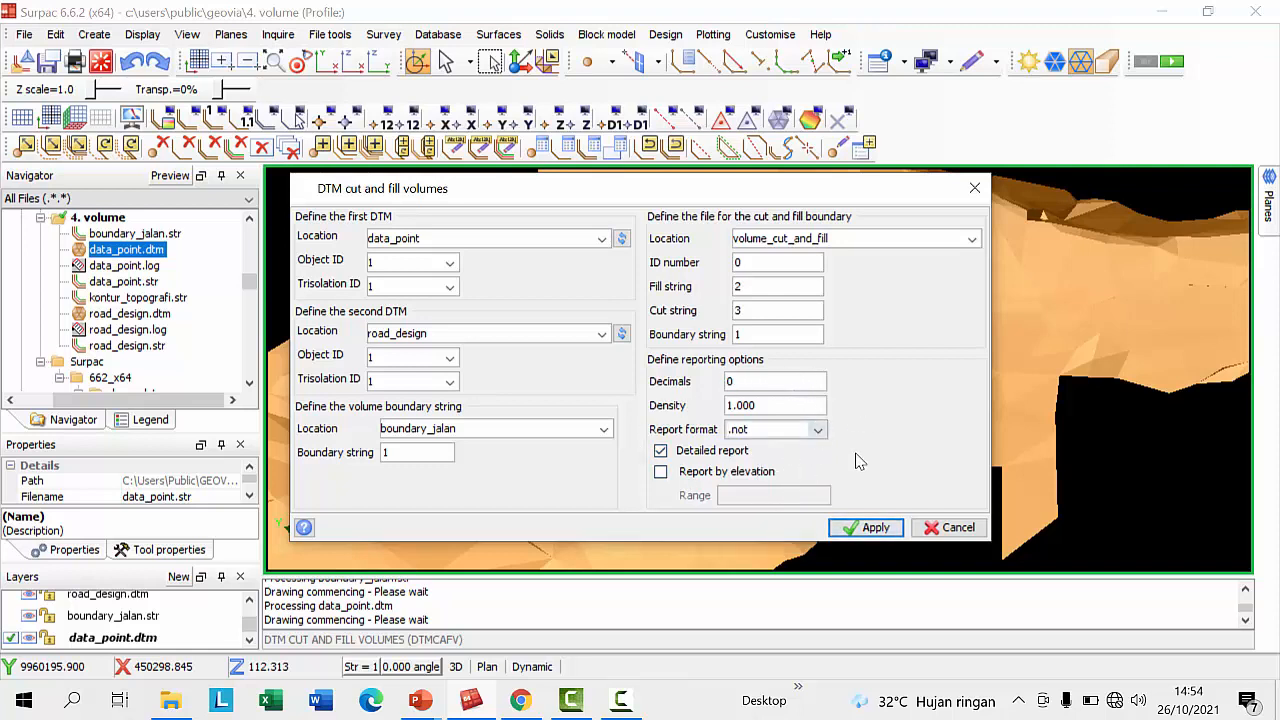
pyautogui.click(866, 527)
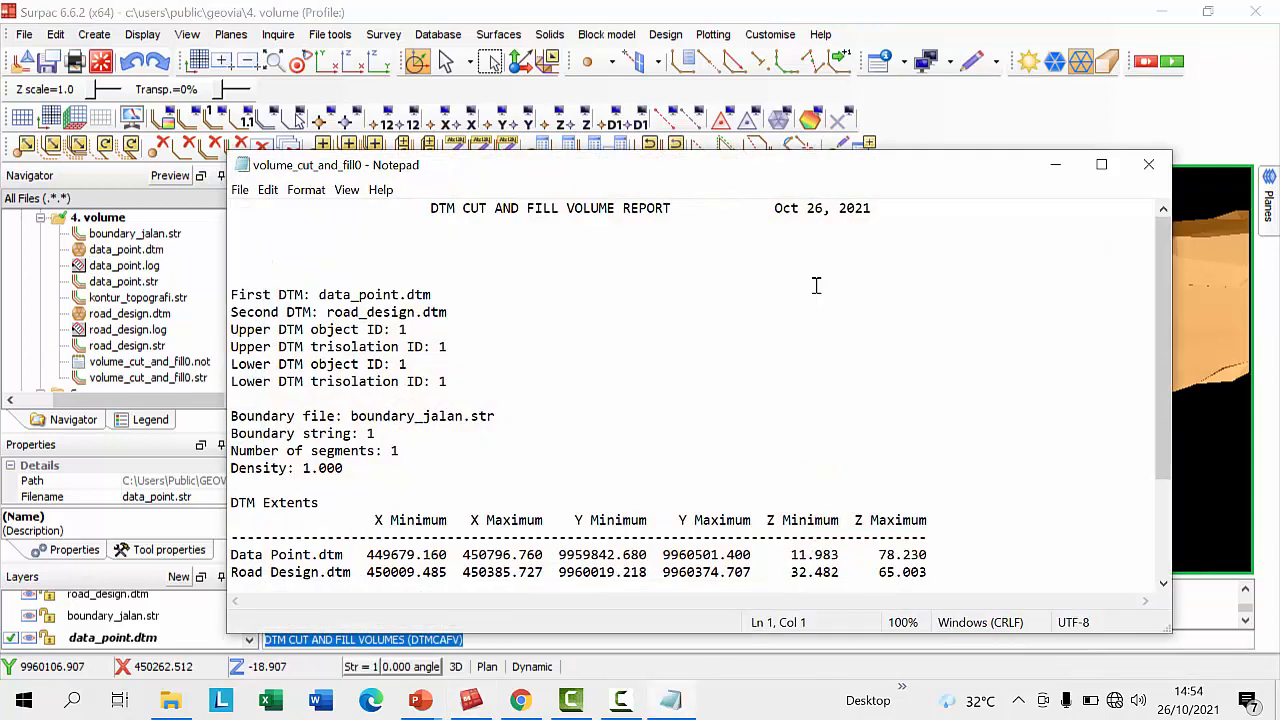
# Maximize the cut and fill report and examine its cut volume, cut area, fill volume and fill area
pyautogui.moveTo(1160, 249); pyautogui.dragTo(1165, 212)
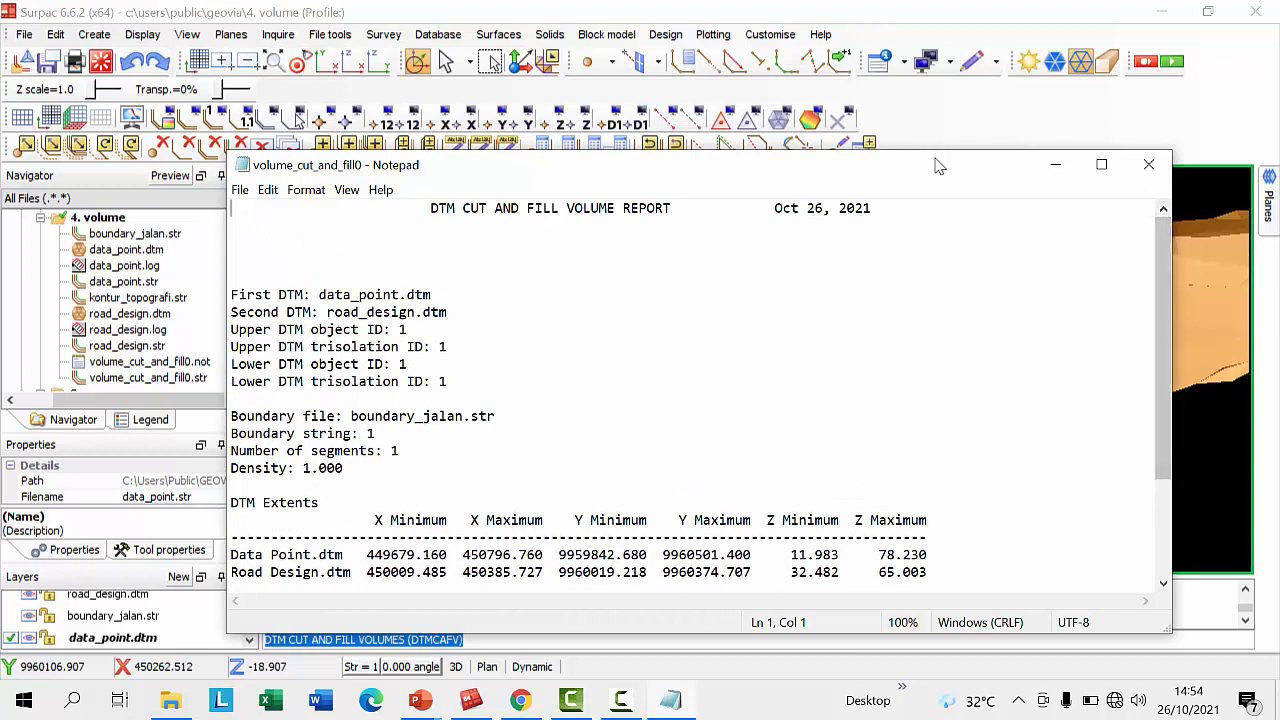
pyautogui.click(1101, 164)
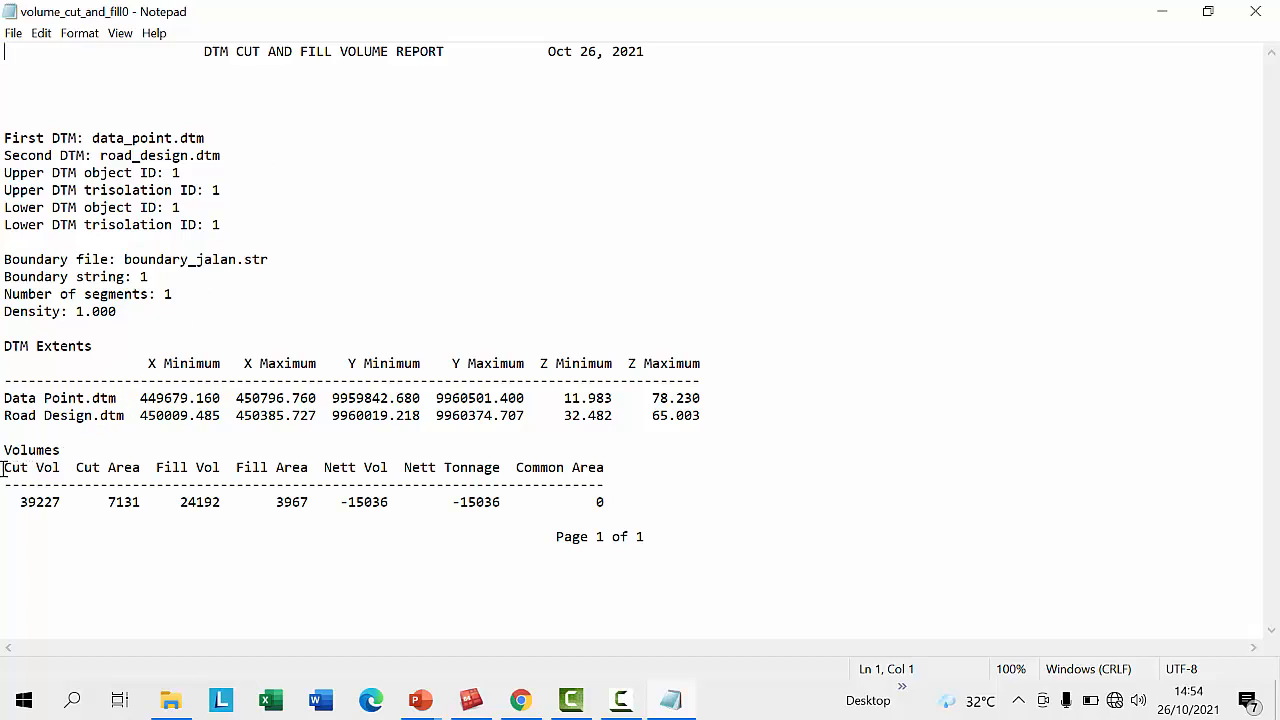
pyautogui.moveTo(4, 467); pyautogui.dragTo(63, 467)
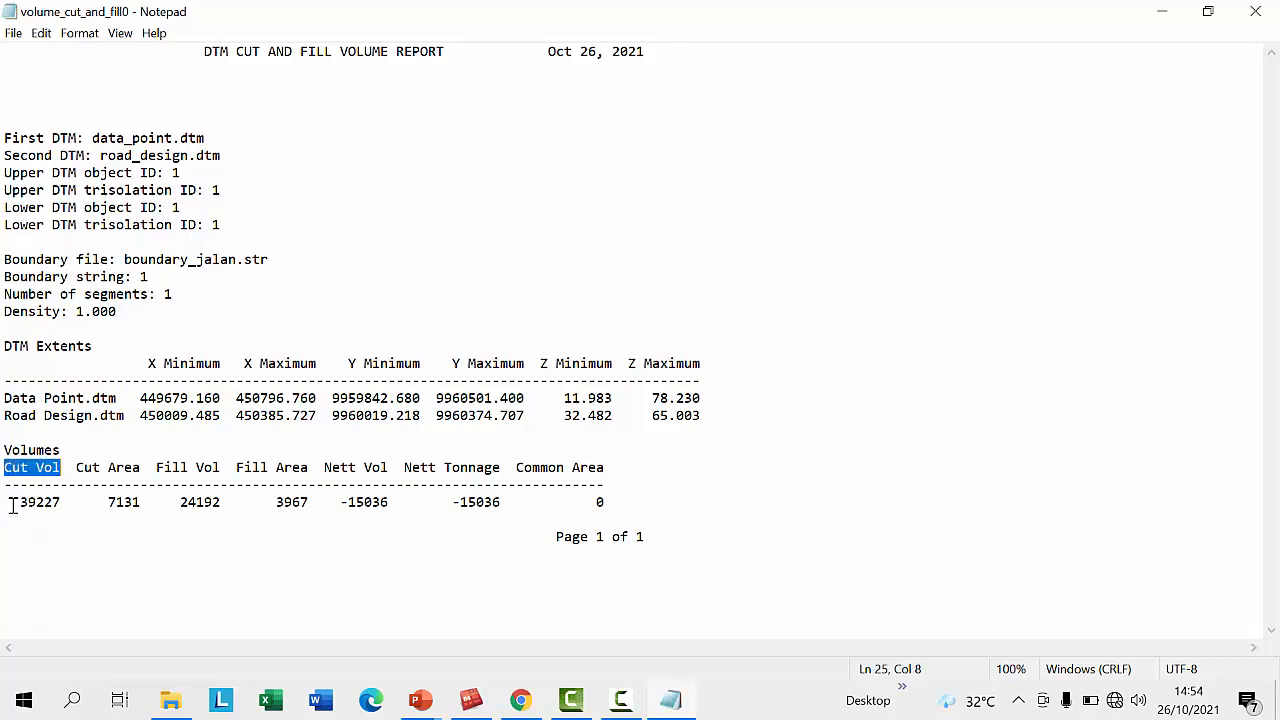
pyautogui.moveTo(12, 505); pyautogui.dragTo(63, 503)
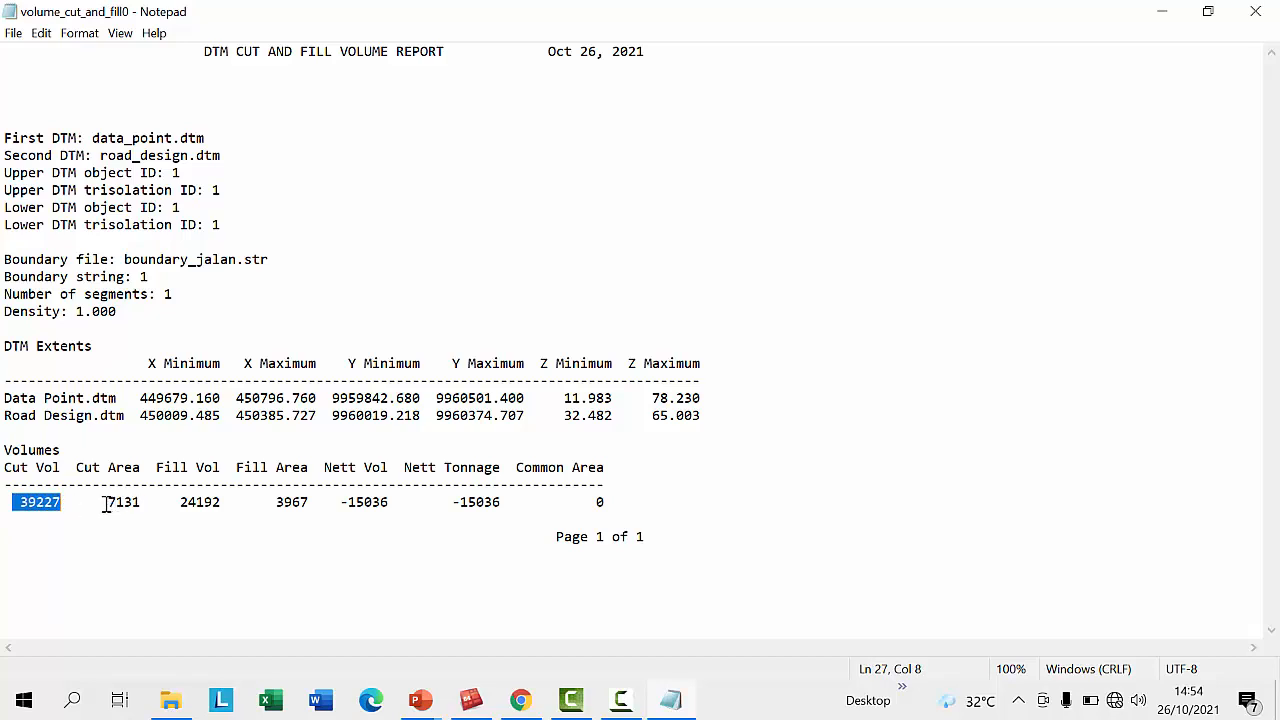
pyautogui.moveTo(106, 504); pyautogui.dragTo(143, 503)
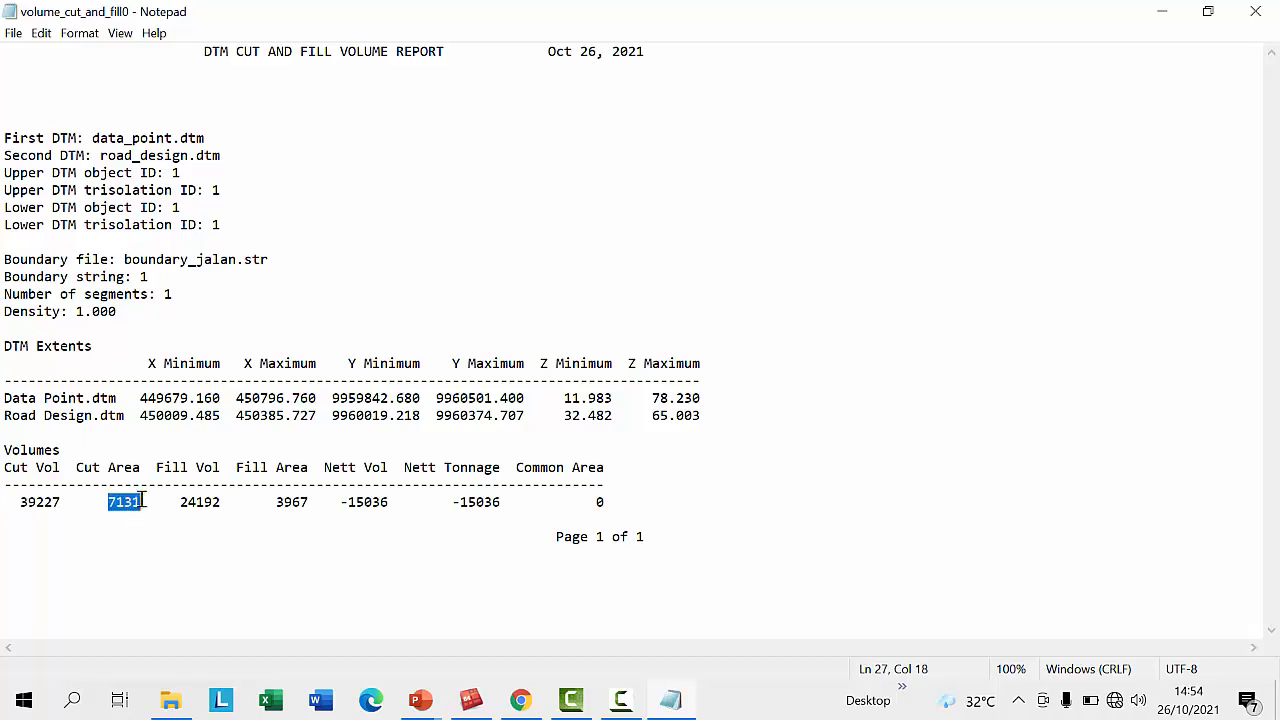
pyautogui.moveTo(178, 504)
pyautogui.mouseDown()
pyautogui.moveTo(216, 503)
pyautogui.moveTo(180, 503)
pyautogui.mouseUp()
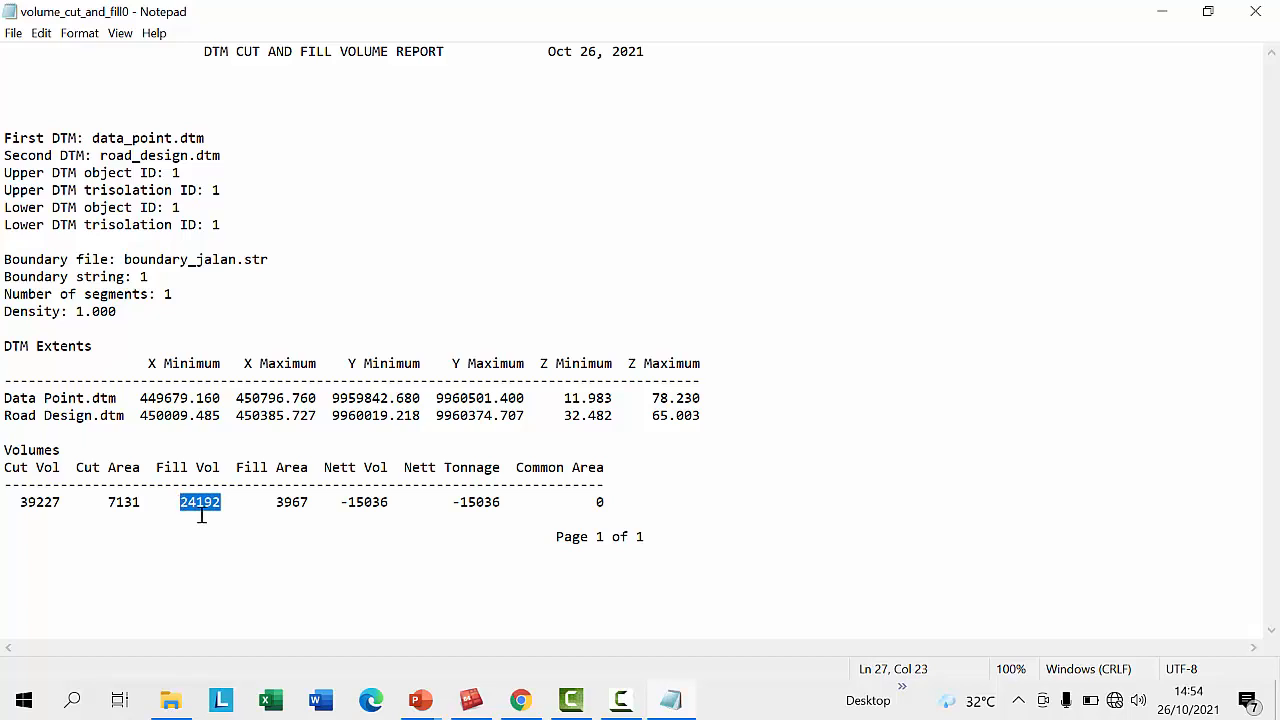
pyautogui.click(220, 503)
pyautogui.moveTo(180, 503); pyautogui.dragTo(223, 505)
pyautogui.moveTo(276, 503); pyautogui.dragTo(312, 503)
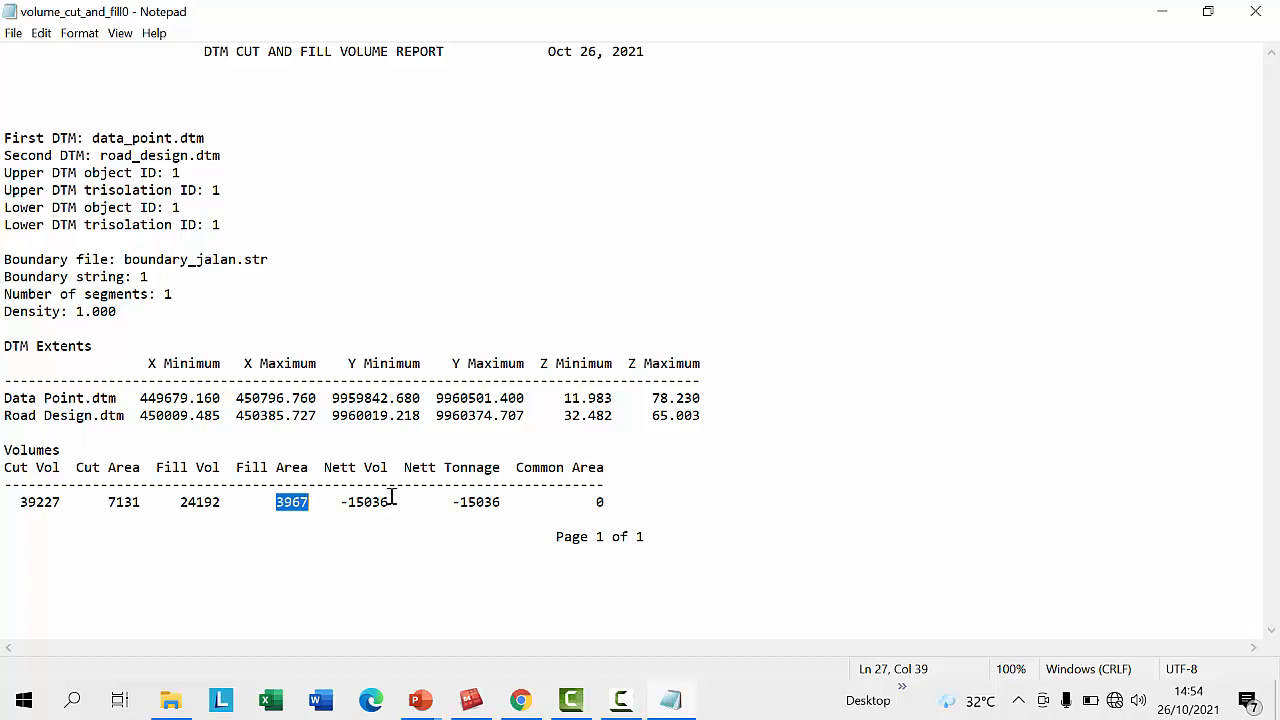
# Compare the report's net volume with the fill and cut volumes, and examine the net tonnage
pyautogui.moveTo(396, 502); pyautogui.dragTo(332, 502)
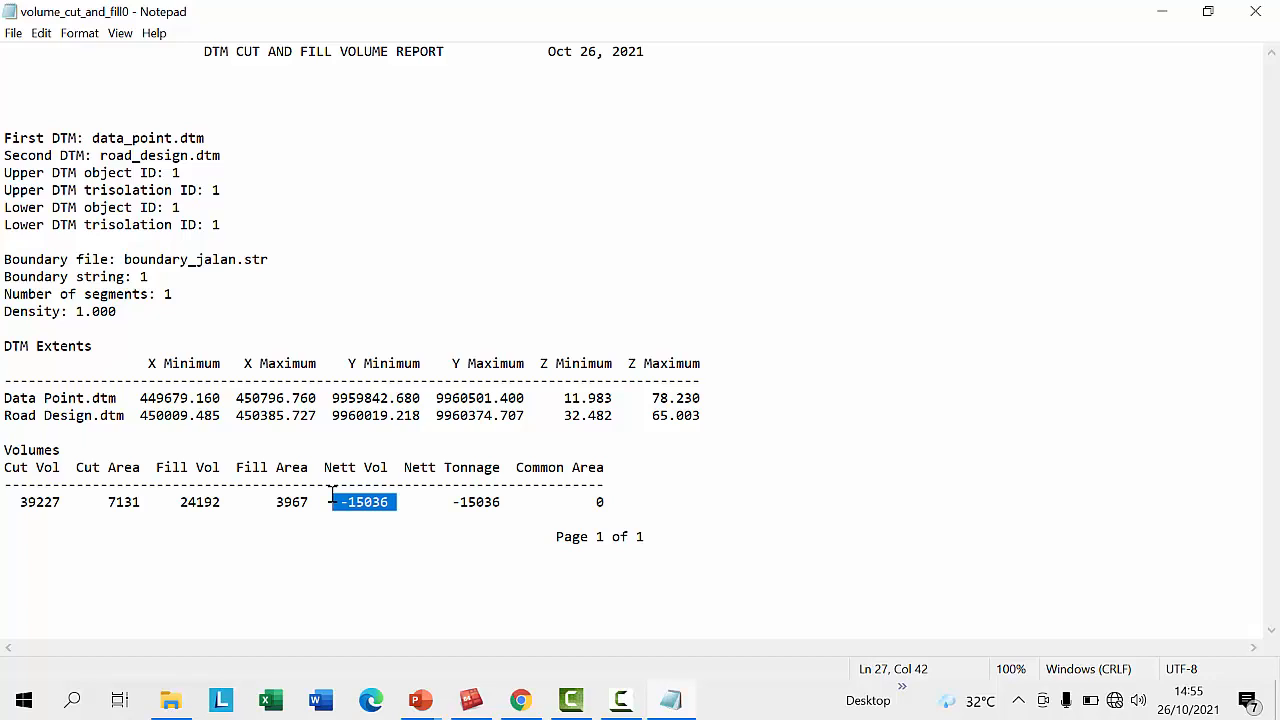
pyautogui.click(366, 502)
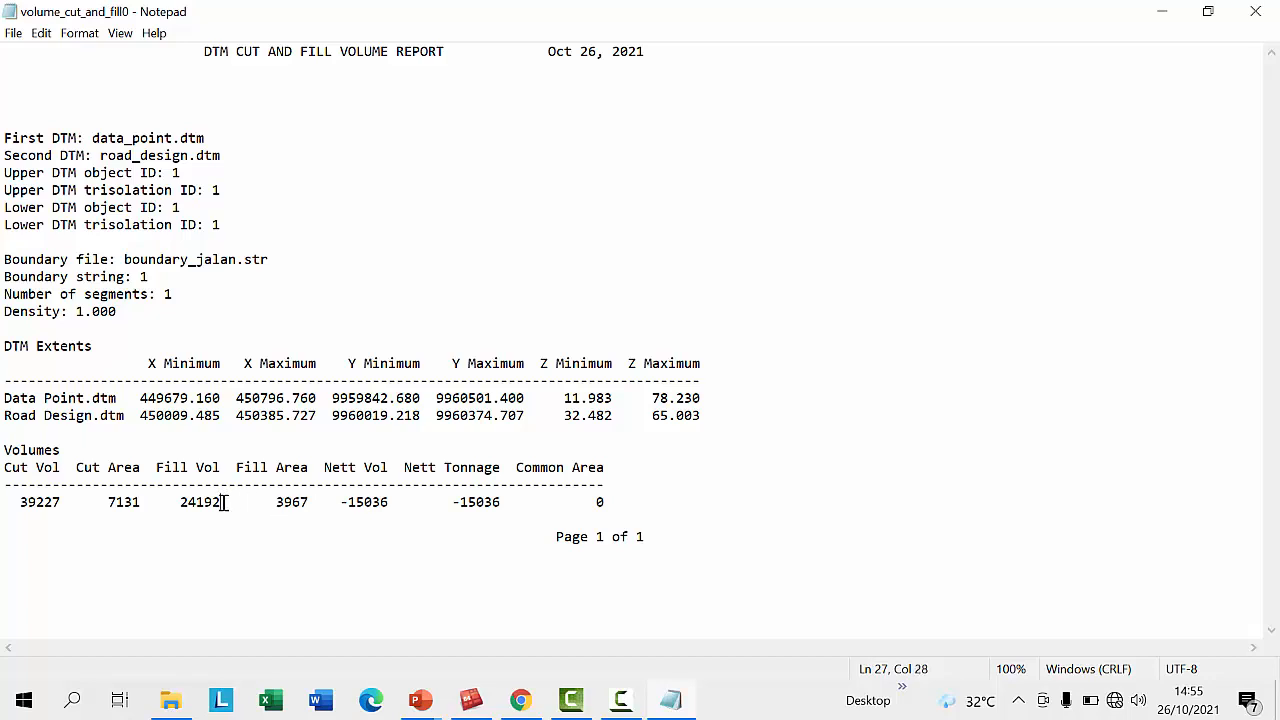
pyautogui.moveTo(226, 502); pyautogui.dragTo(172, 502)
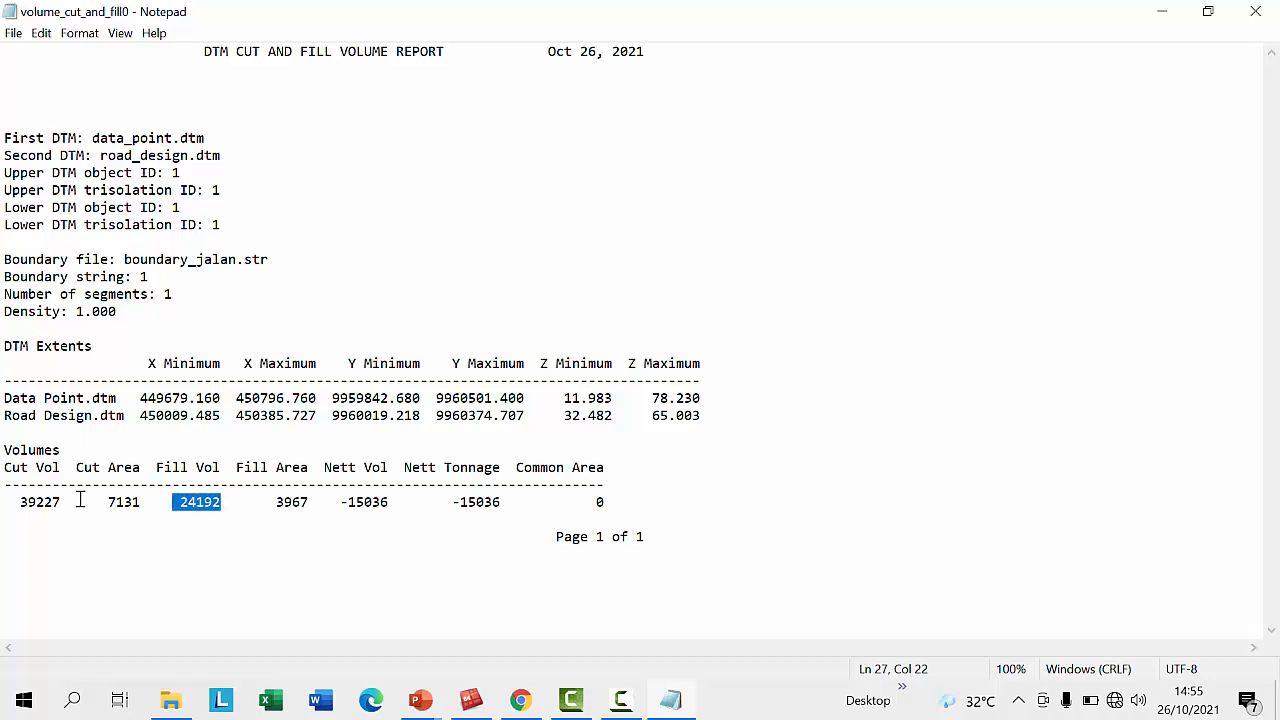
pyautogui.moveTo(63, 502); pyautogui.dragTo(19, 502)
pyautogui.moveTo(340, 502); pyautogui.dragTo(393, 502)
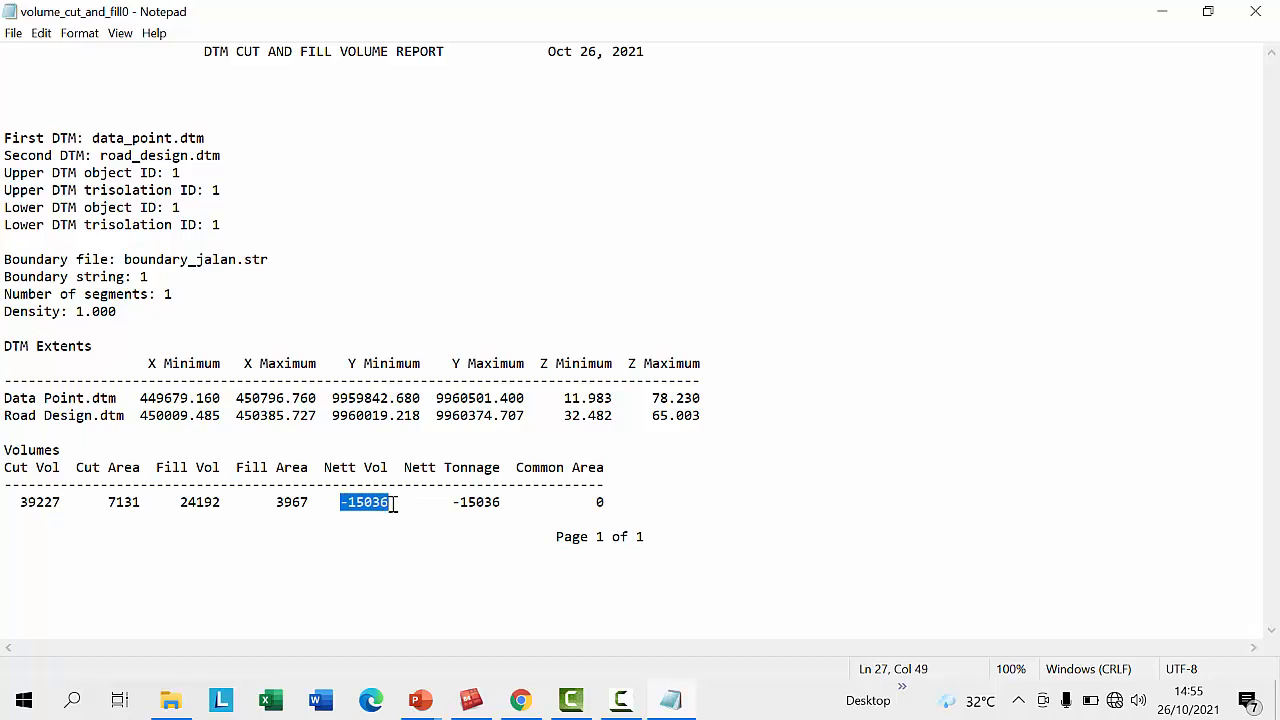
pyautogui.click(454, 502)
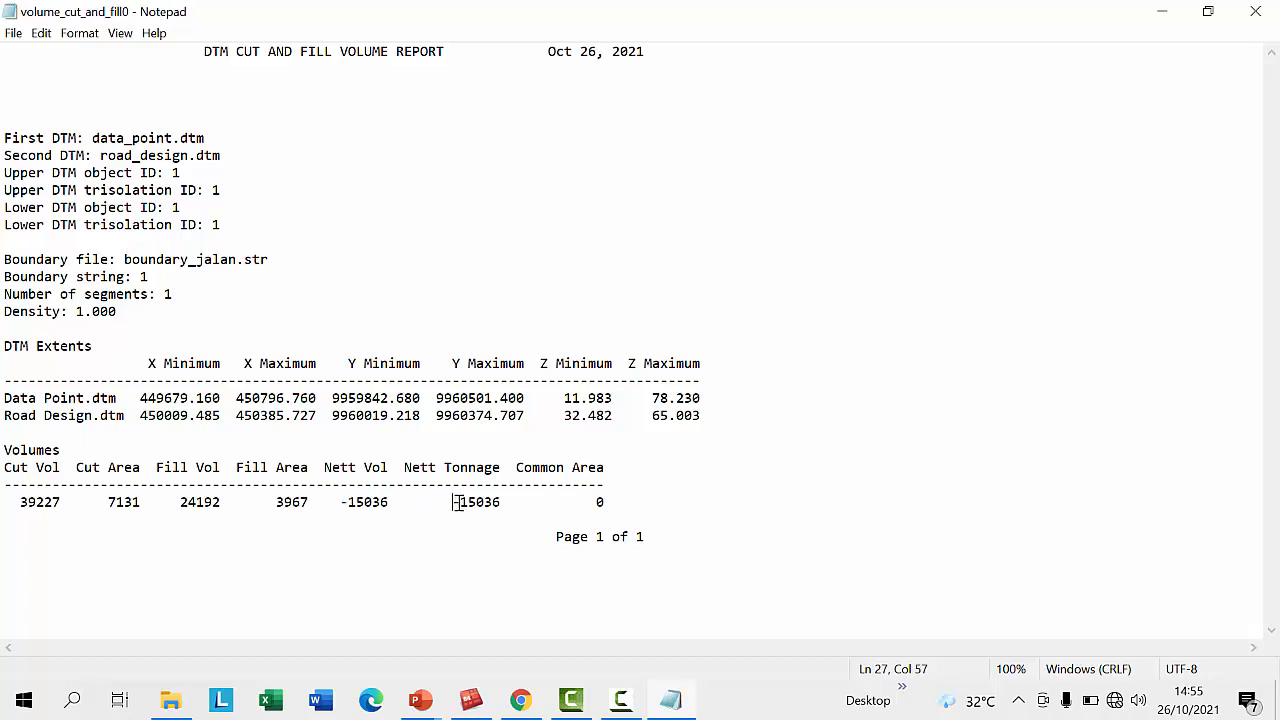
pyautogui.moveTo(455, 502); pyautogui.dragTo(505, 502)
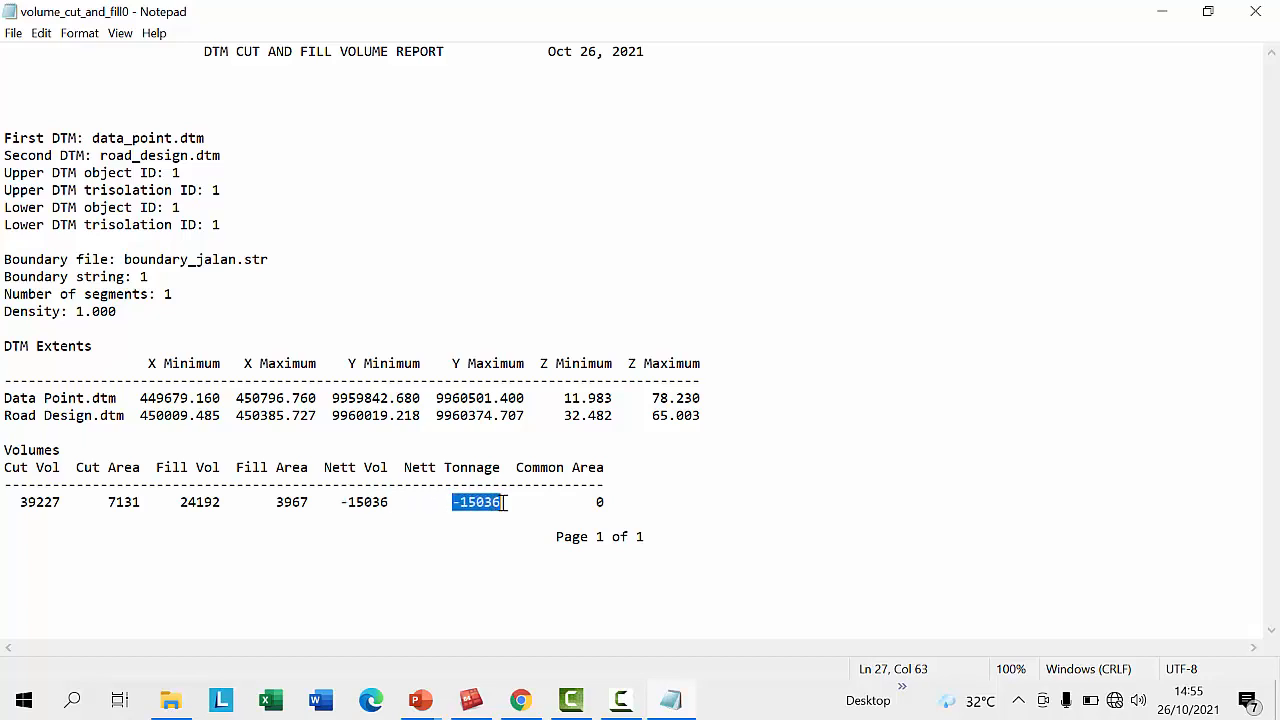
# Compare the net tonnage with the net volume in the cut and fill report, and return to the Surpac model
pyautogui.click(452, 503)
pyautogui.moveTo(452, 503); pyautogui.dragTo(508, 503)
pyautogui.moveTo(343, 502); pyautogui.dragTo(389, 502)
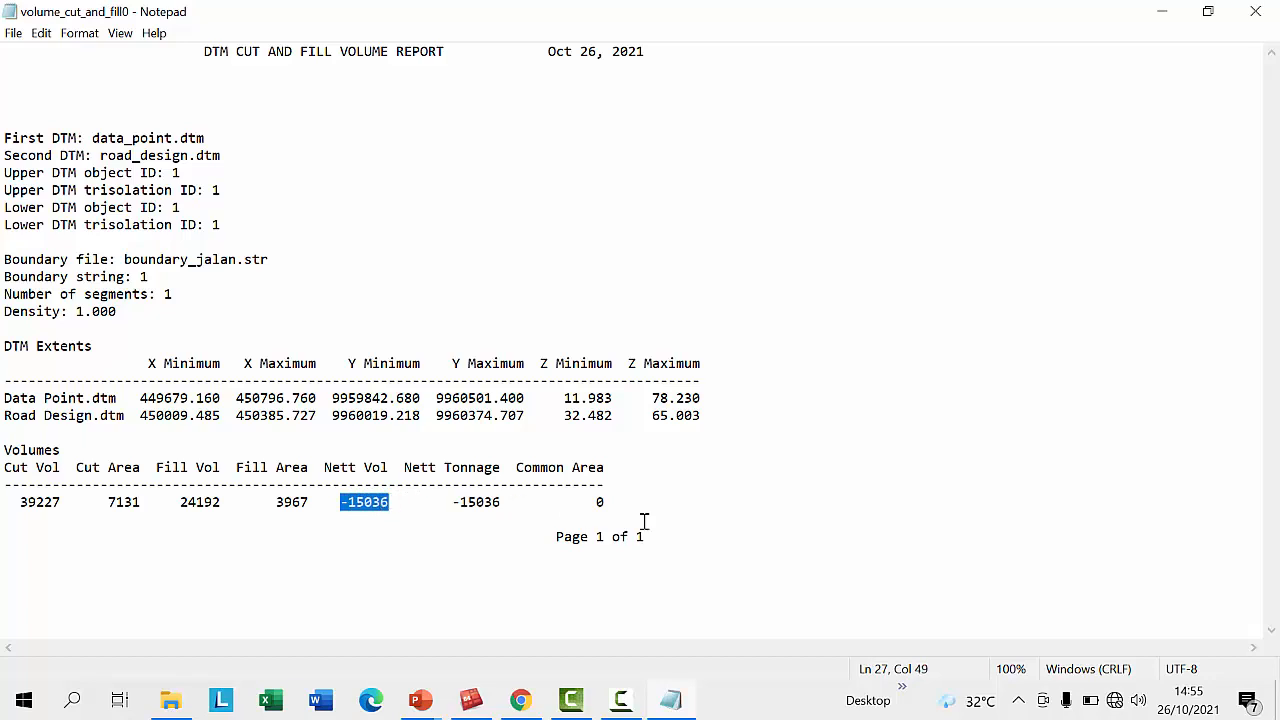
pyautogui.click(1162, 12)
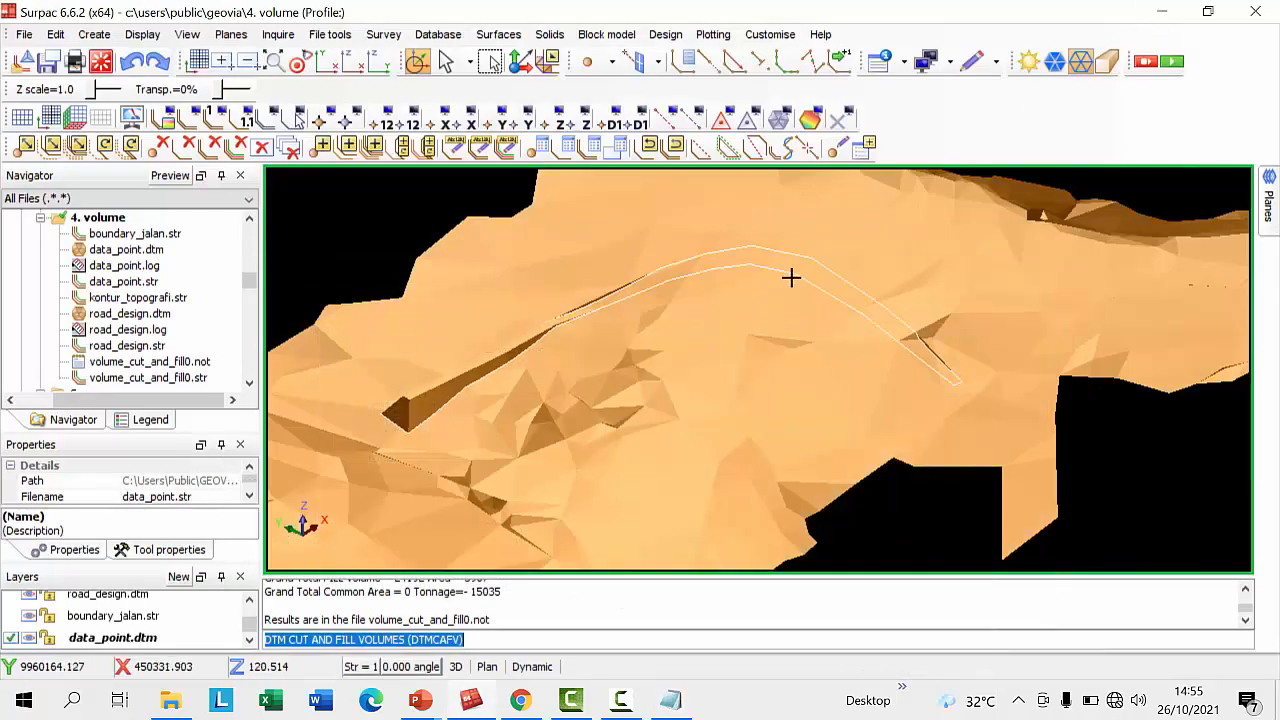
# Inspect the road boundary against the topography surface in 3D from a wider, rotated view
pyautogui.moveTo(791, 277); pyautogui.dragTo(706, 368, button='middle')
pyautogui.moveTo(706, 368); pyautogui.dragTo(713, 356)
pyautogui.scroll(4, 714, 355)
pyautogui.moveTo(738, 403); pyautogui.dragTo(757, 320)
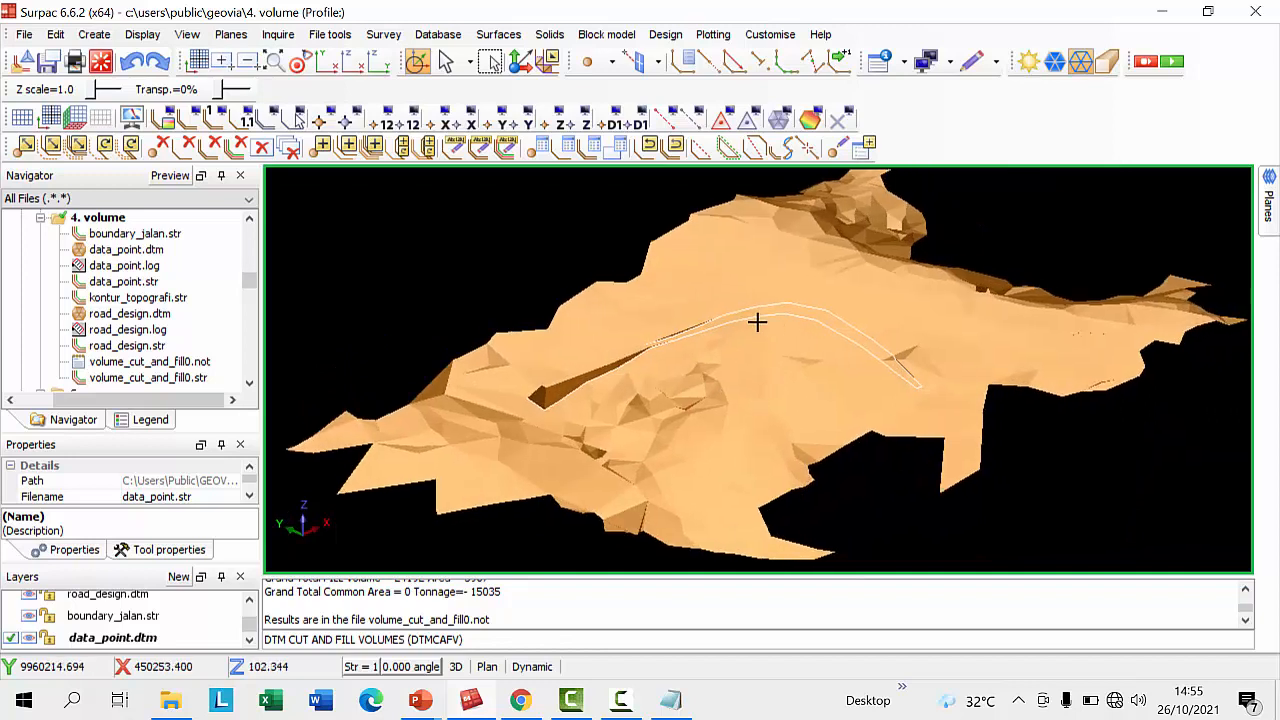
# Review the files used for the volume calculation: boundary_jalan.str and the string and DTM files of data_point and road_design
pyautogui.click(140, 235)
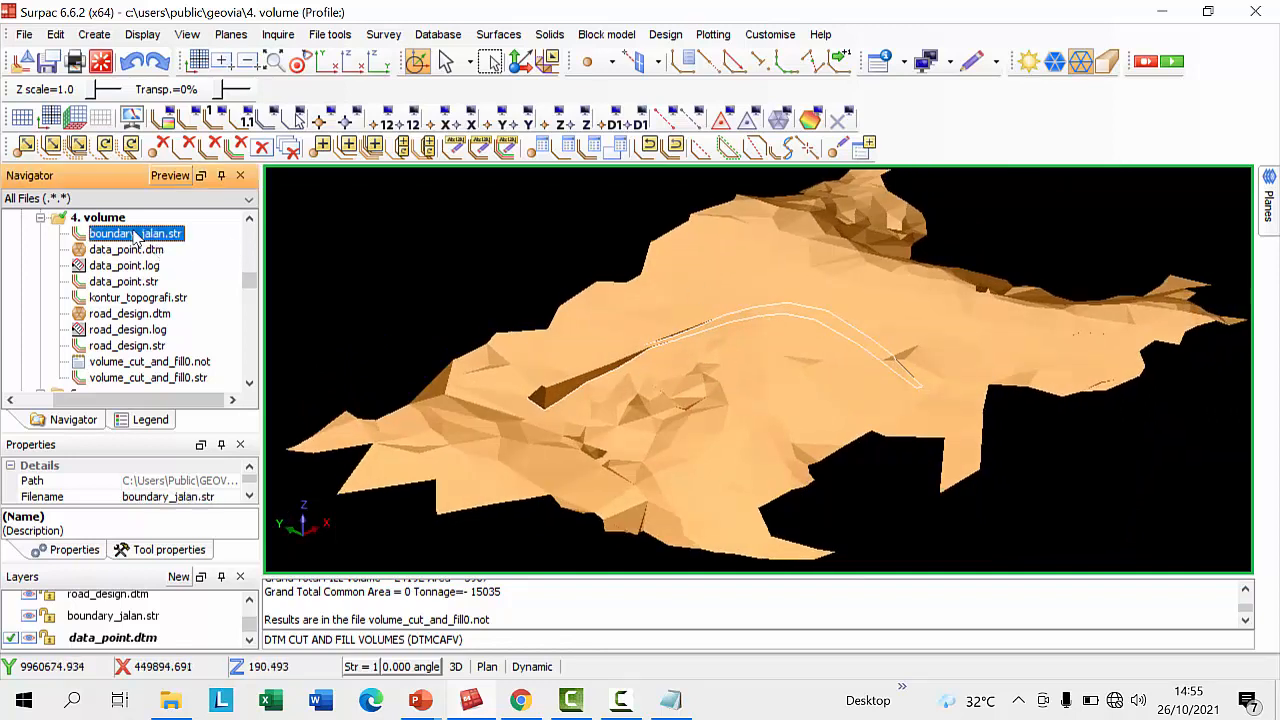
pyautogui.click(123, 281)
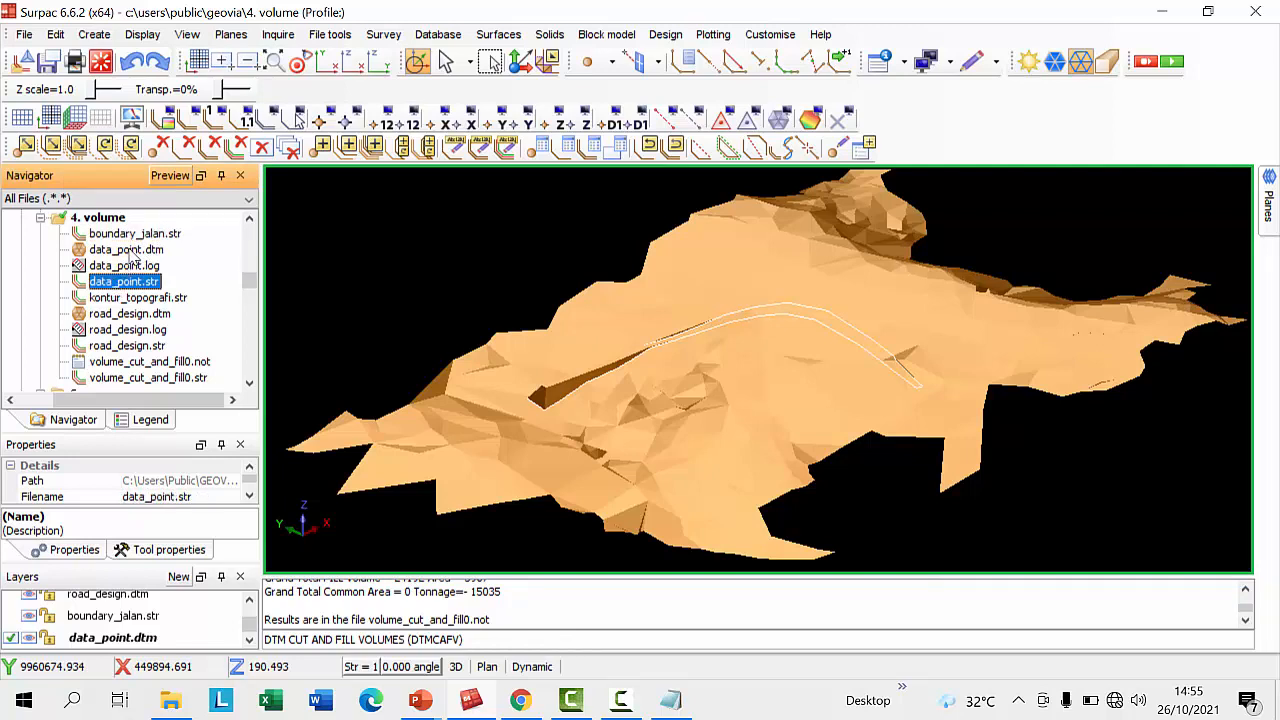
pyautogui.click(130, 252)
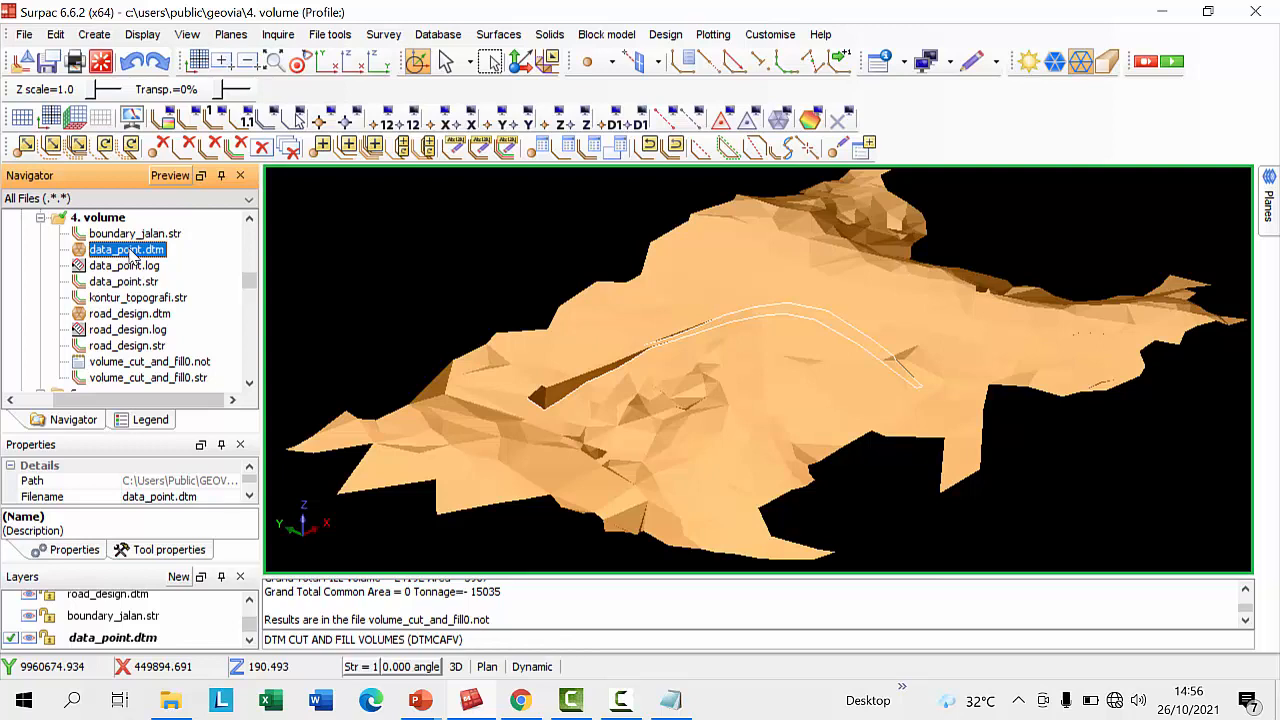
pyautogui.click(128, 348)
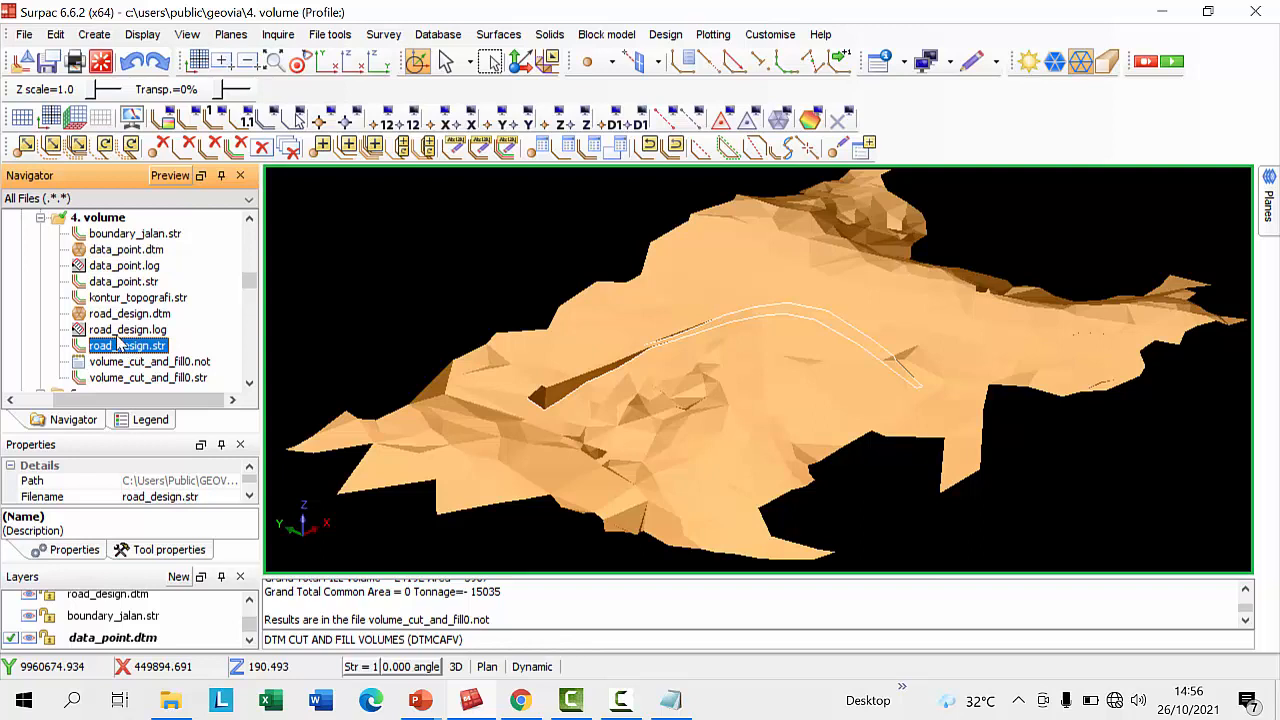
pyautogui.click(125, 314)
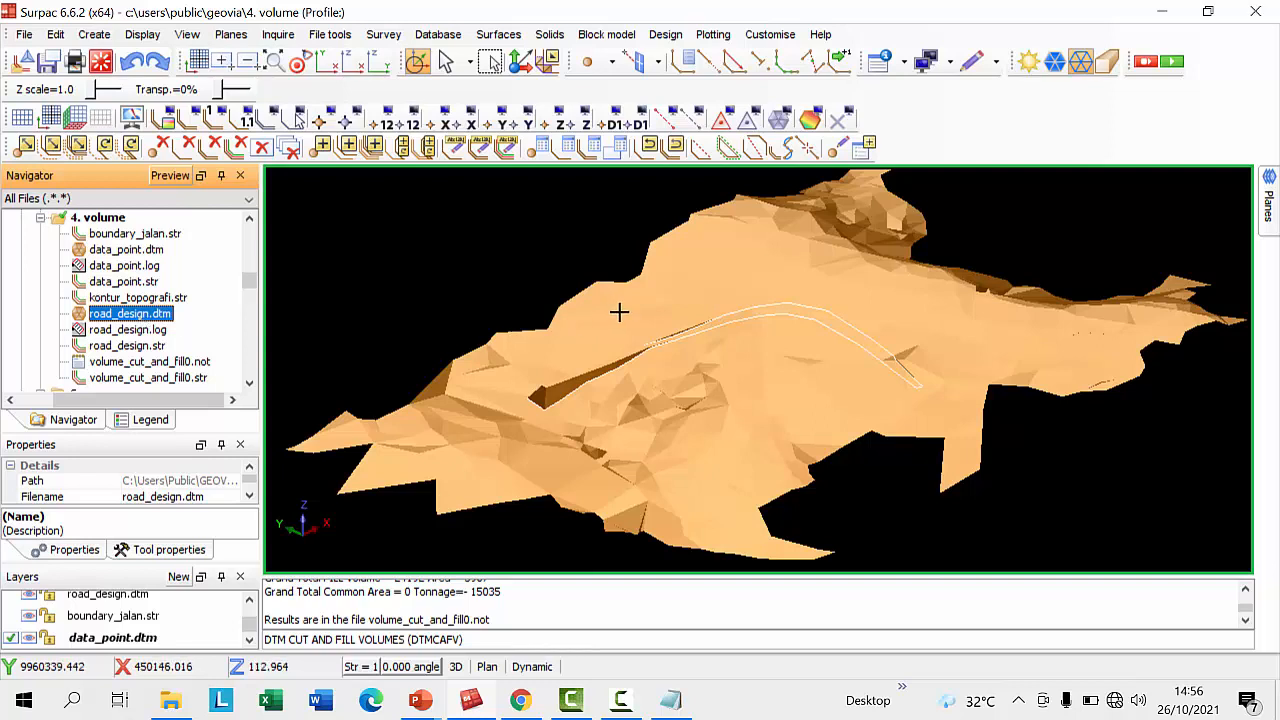
pyautogui.scroll(-2, 620, 309)
pyautogui.scroll(2, 716, 350)
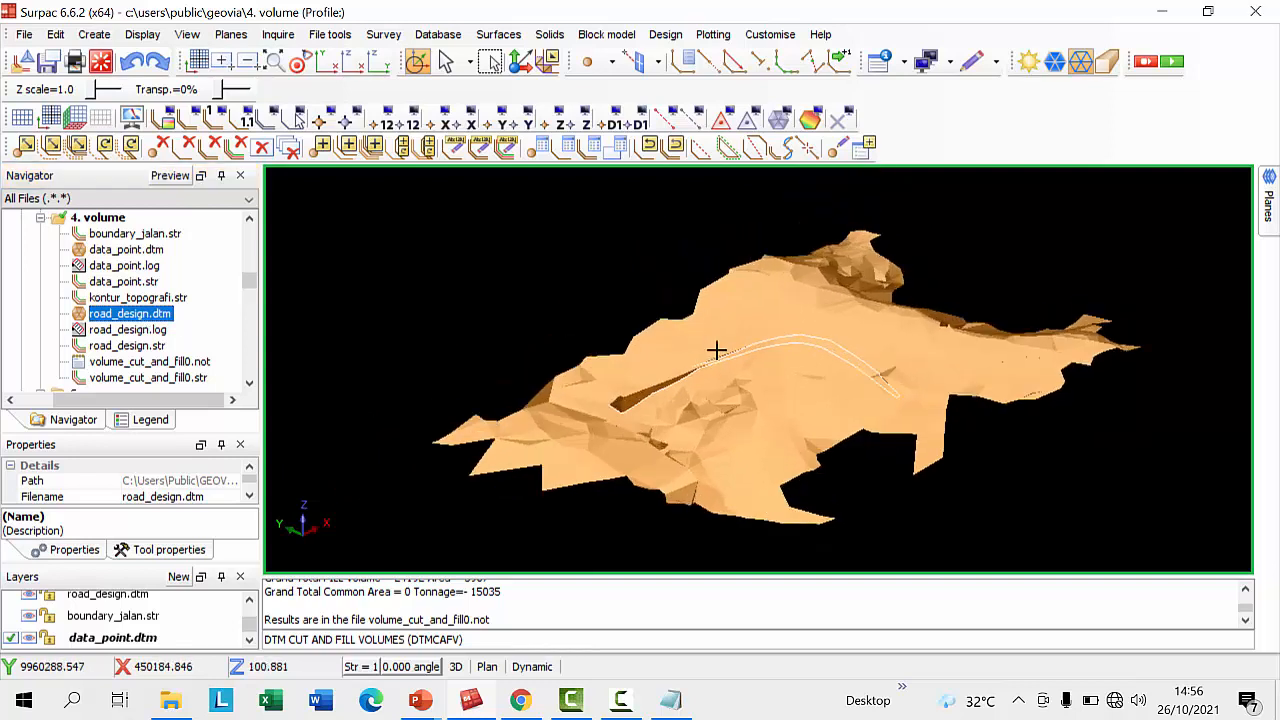
pyautogui.moveTo(716, 350); pyautogui.dragTo(684, 351, button='middle')
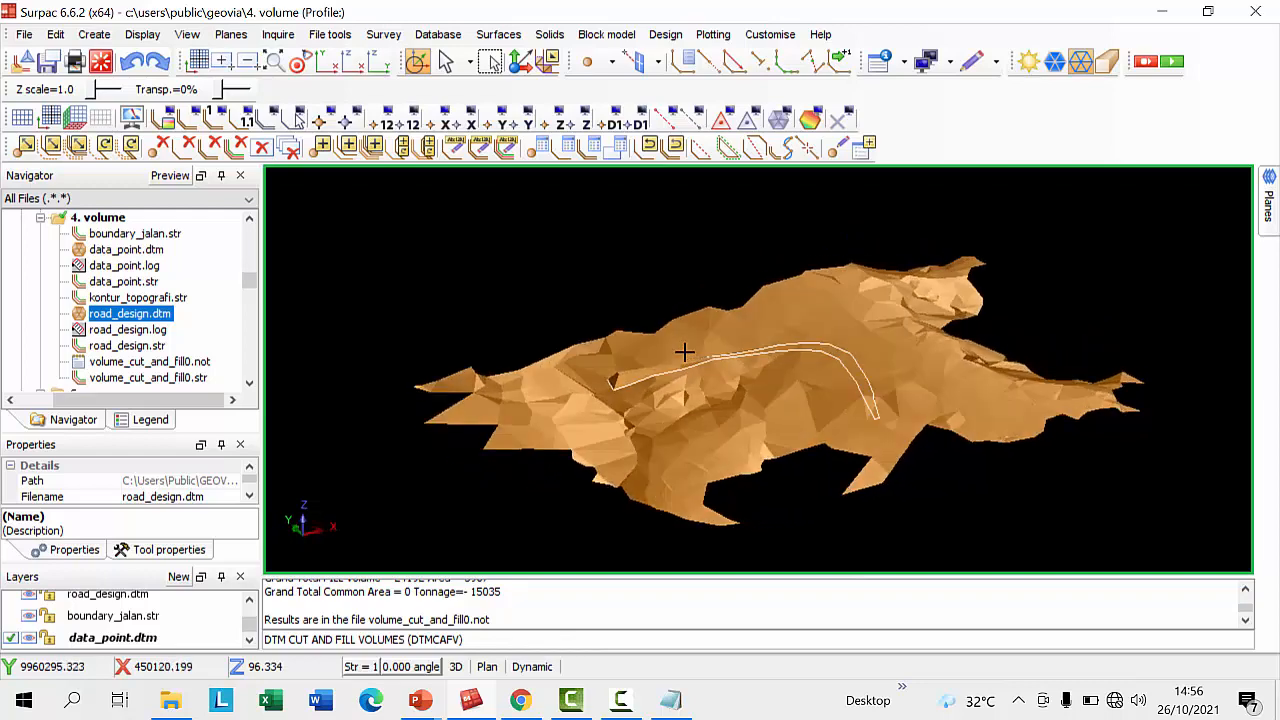